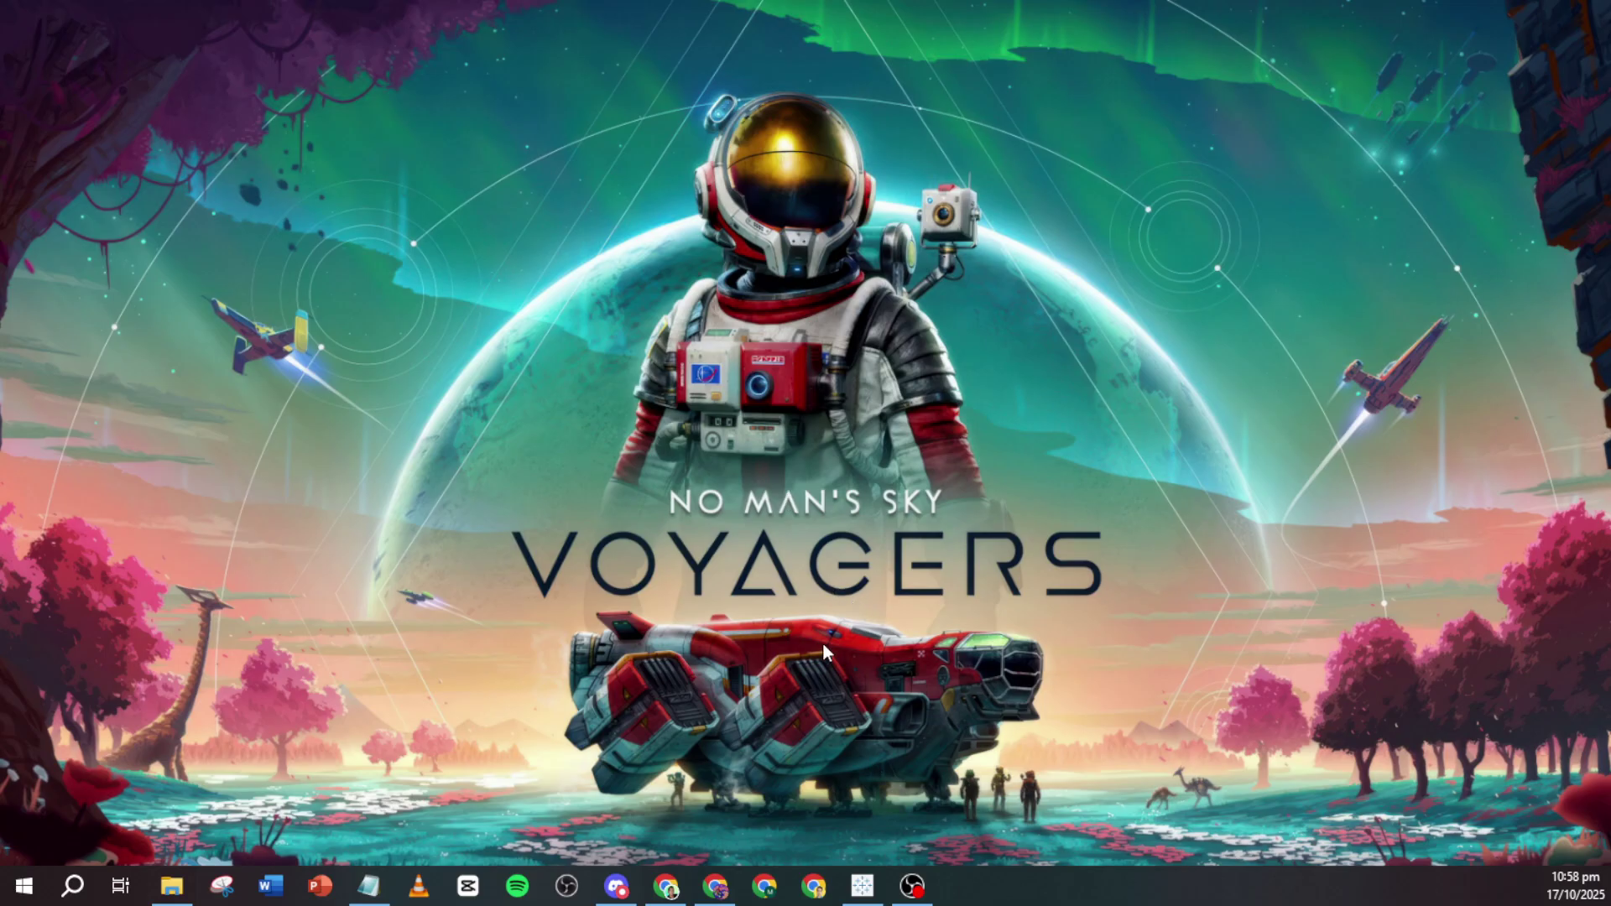
Step: Switch to Tableau Public and open the empty Sheet 13 of the Test Workbook_v2025.1 workbook
{"action": "left_click", "coordinate": [861, 885]}
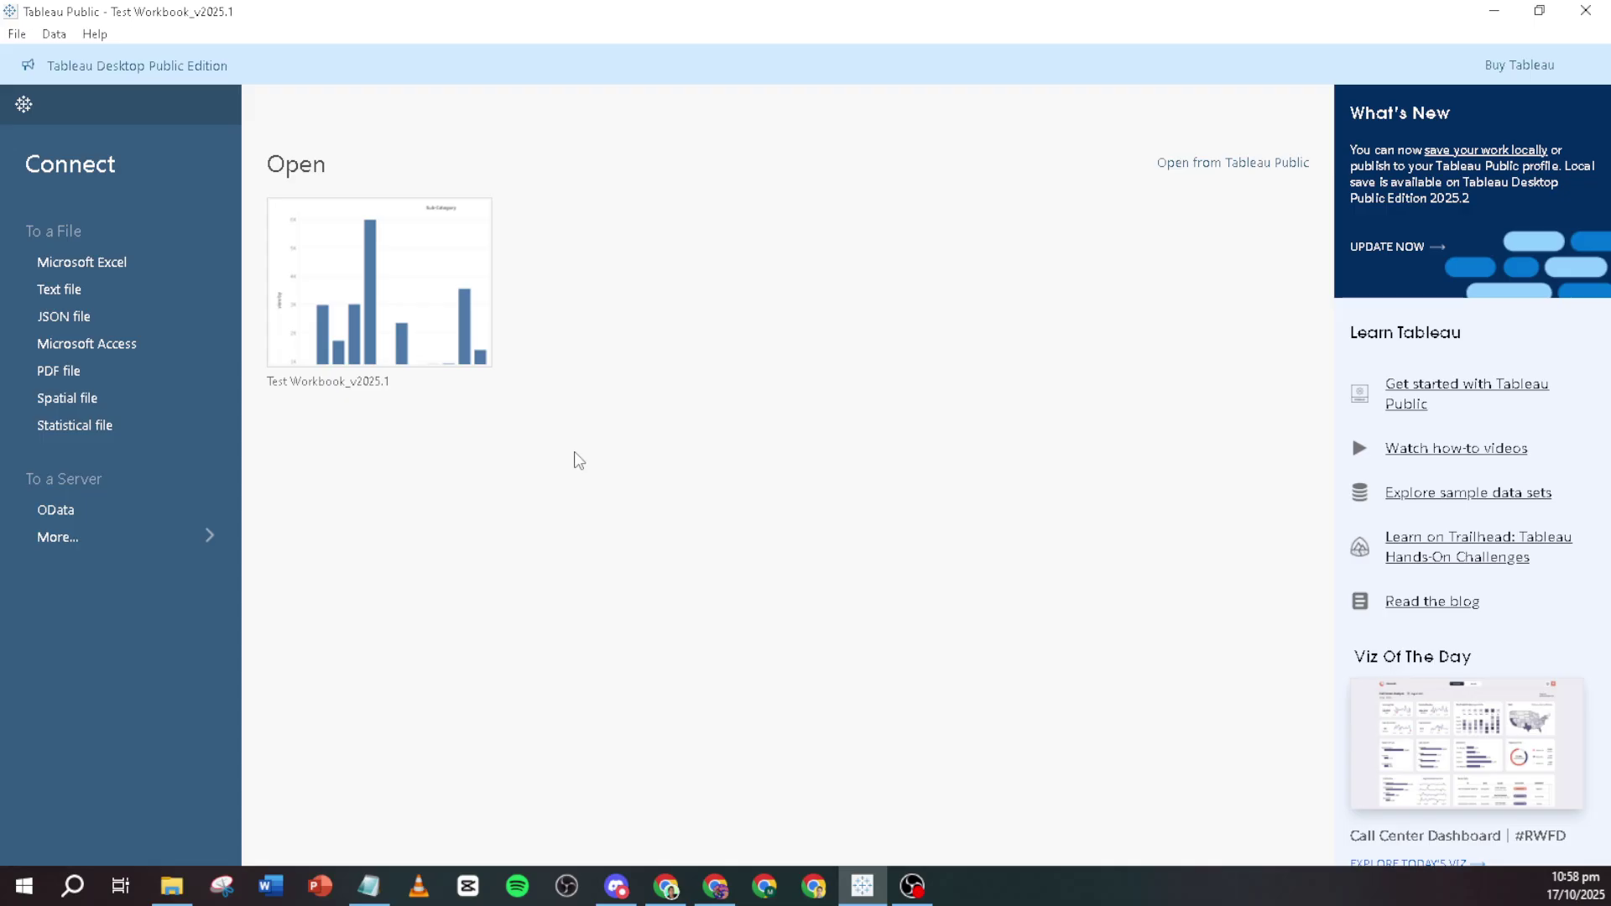
{"action": "left_click", "coordinate": [24, 104]}
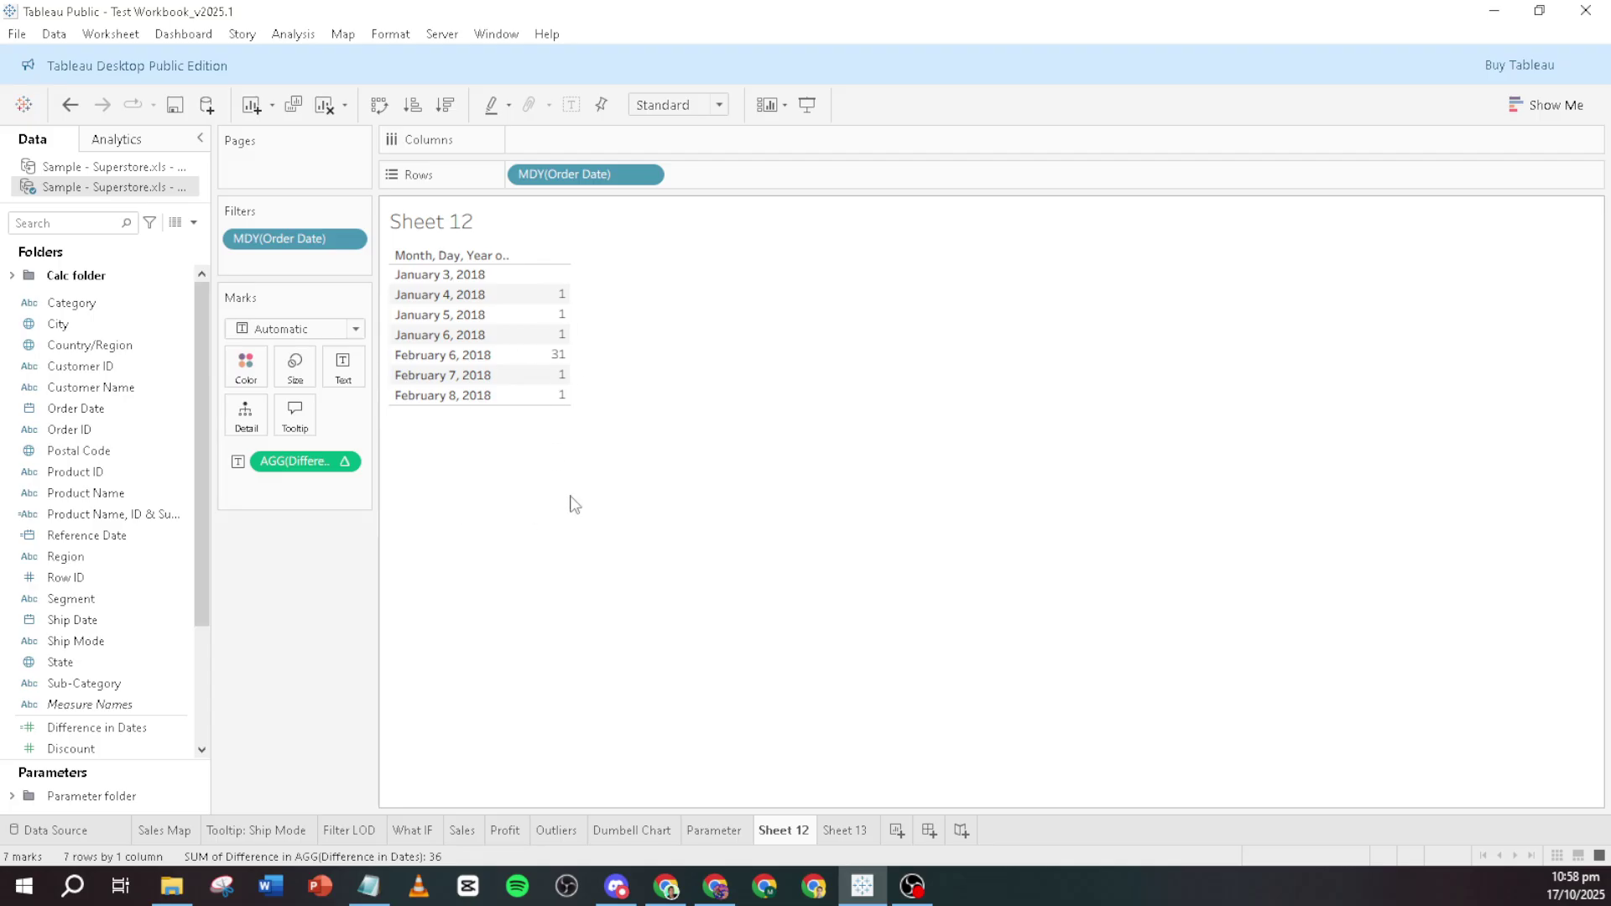
{"action": "left_click", "coordinate": [861, 831]}
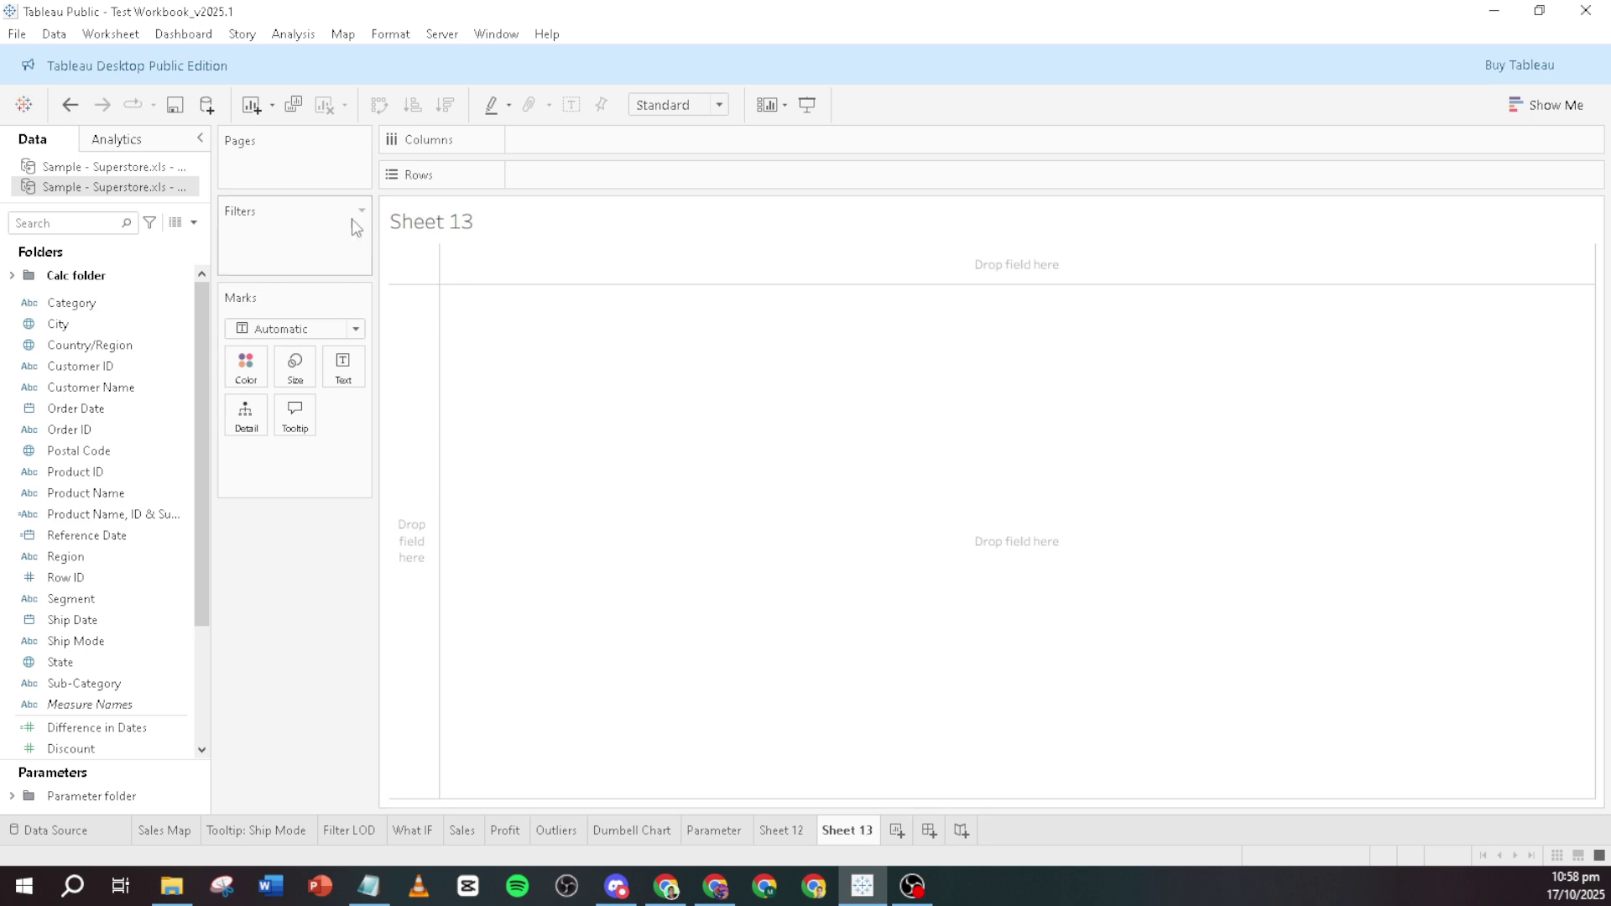
Step: Review the formula of the Reference Date calculated field and close it without changes
{"action": "left_click", "coordinate": [296, 33]}
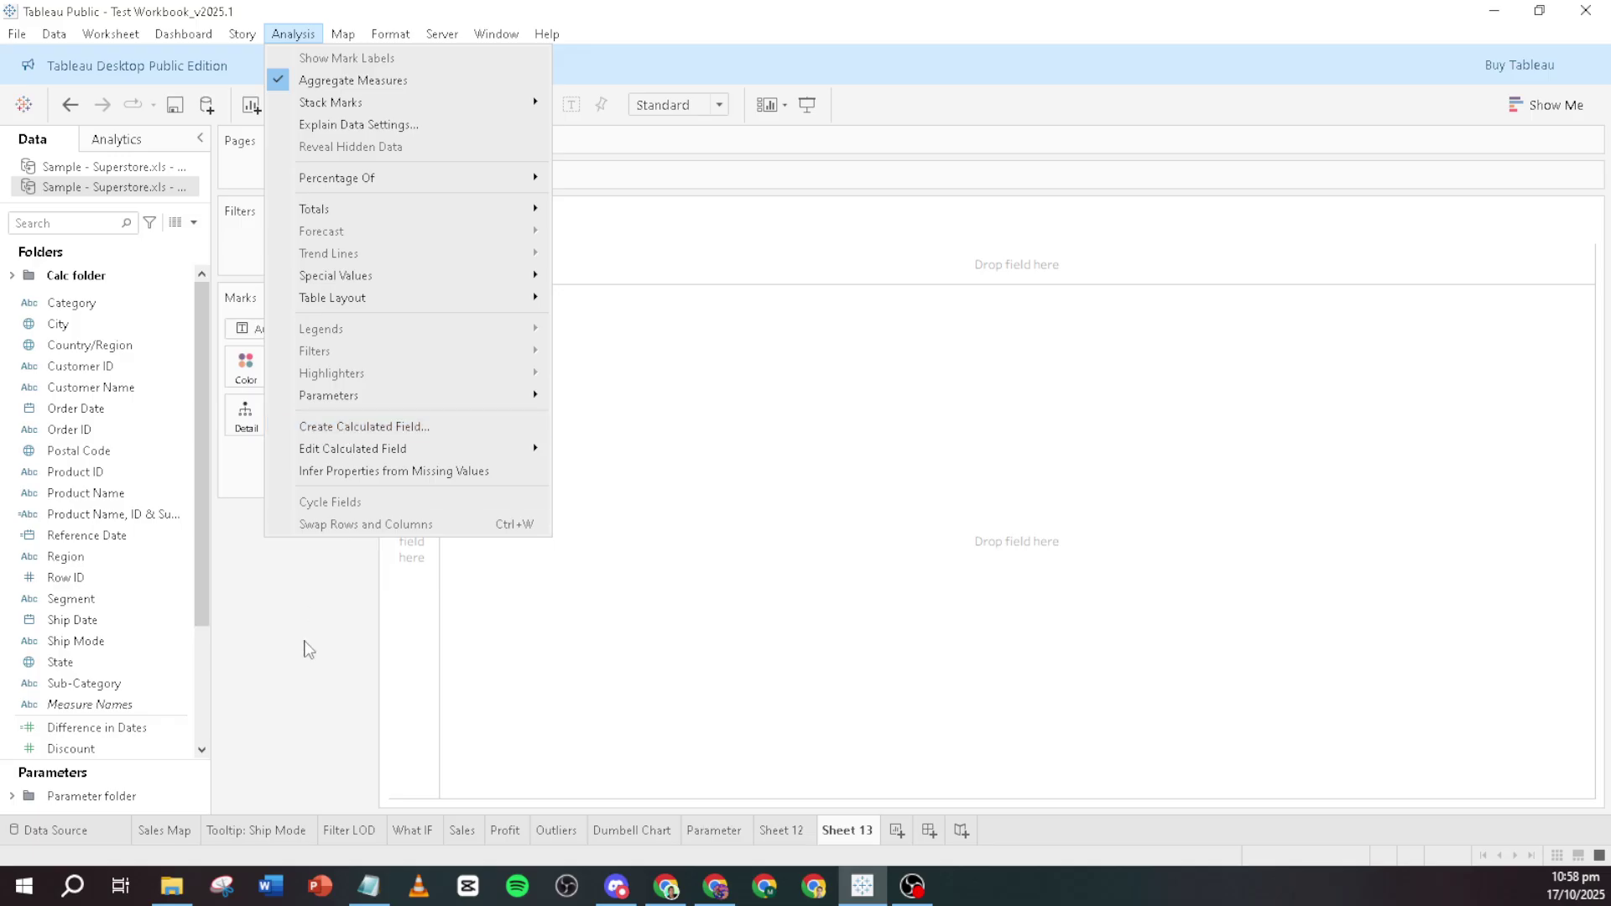
{"action": "left_click", "coordinate": [300, 666]}
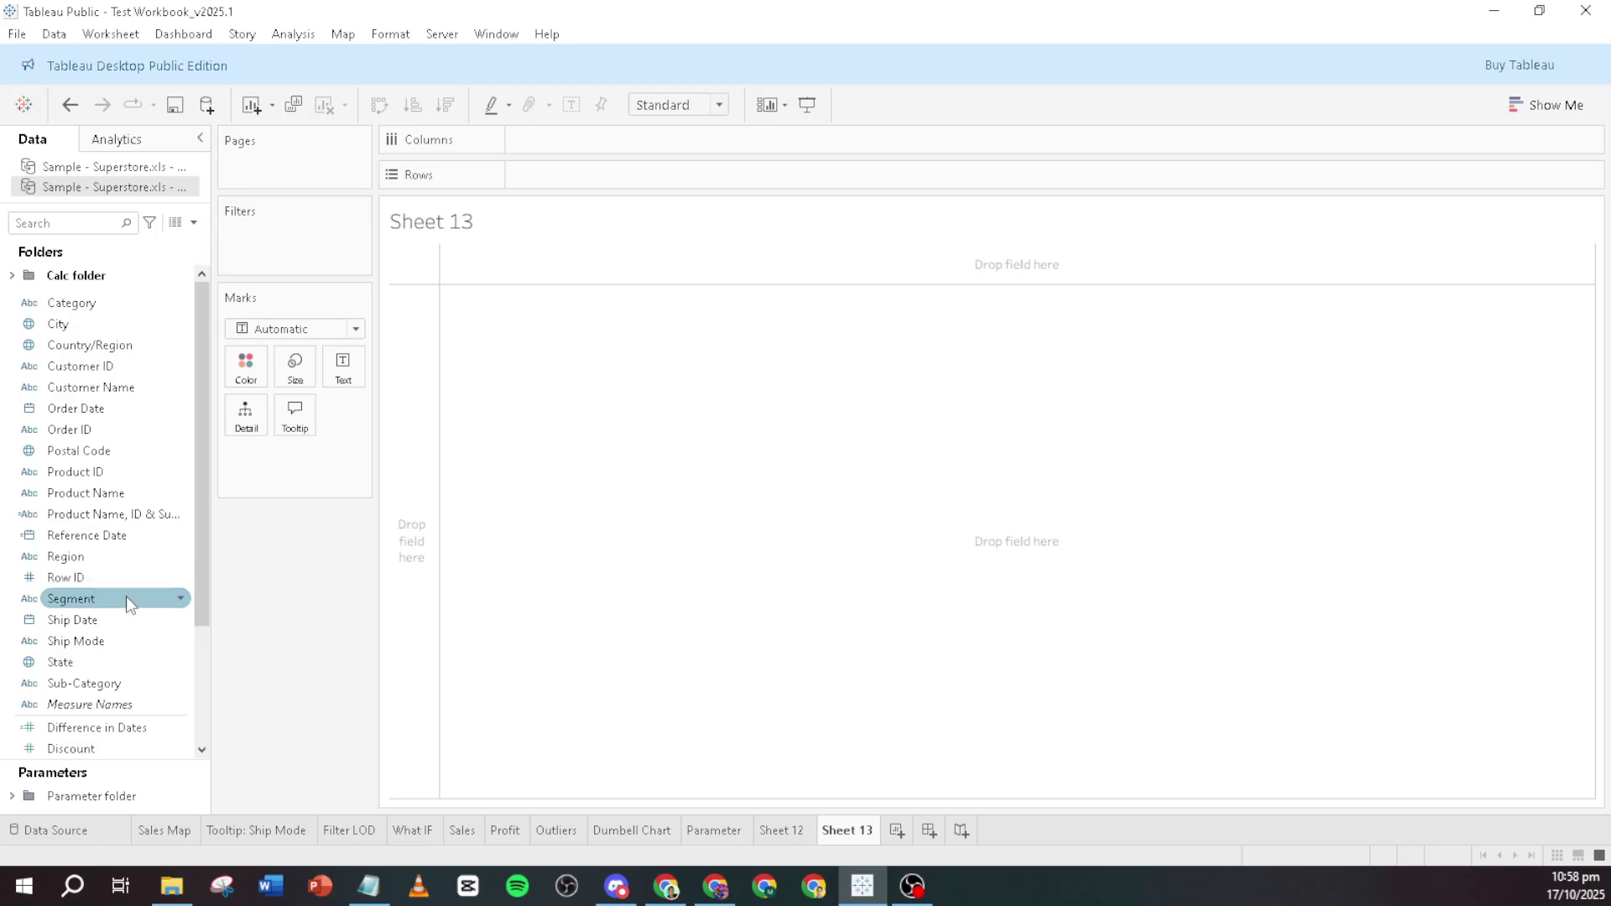
{"action": "left_click", "coordinate": [181, 537]}
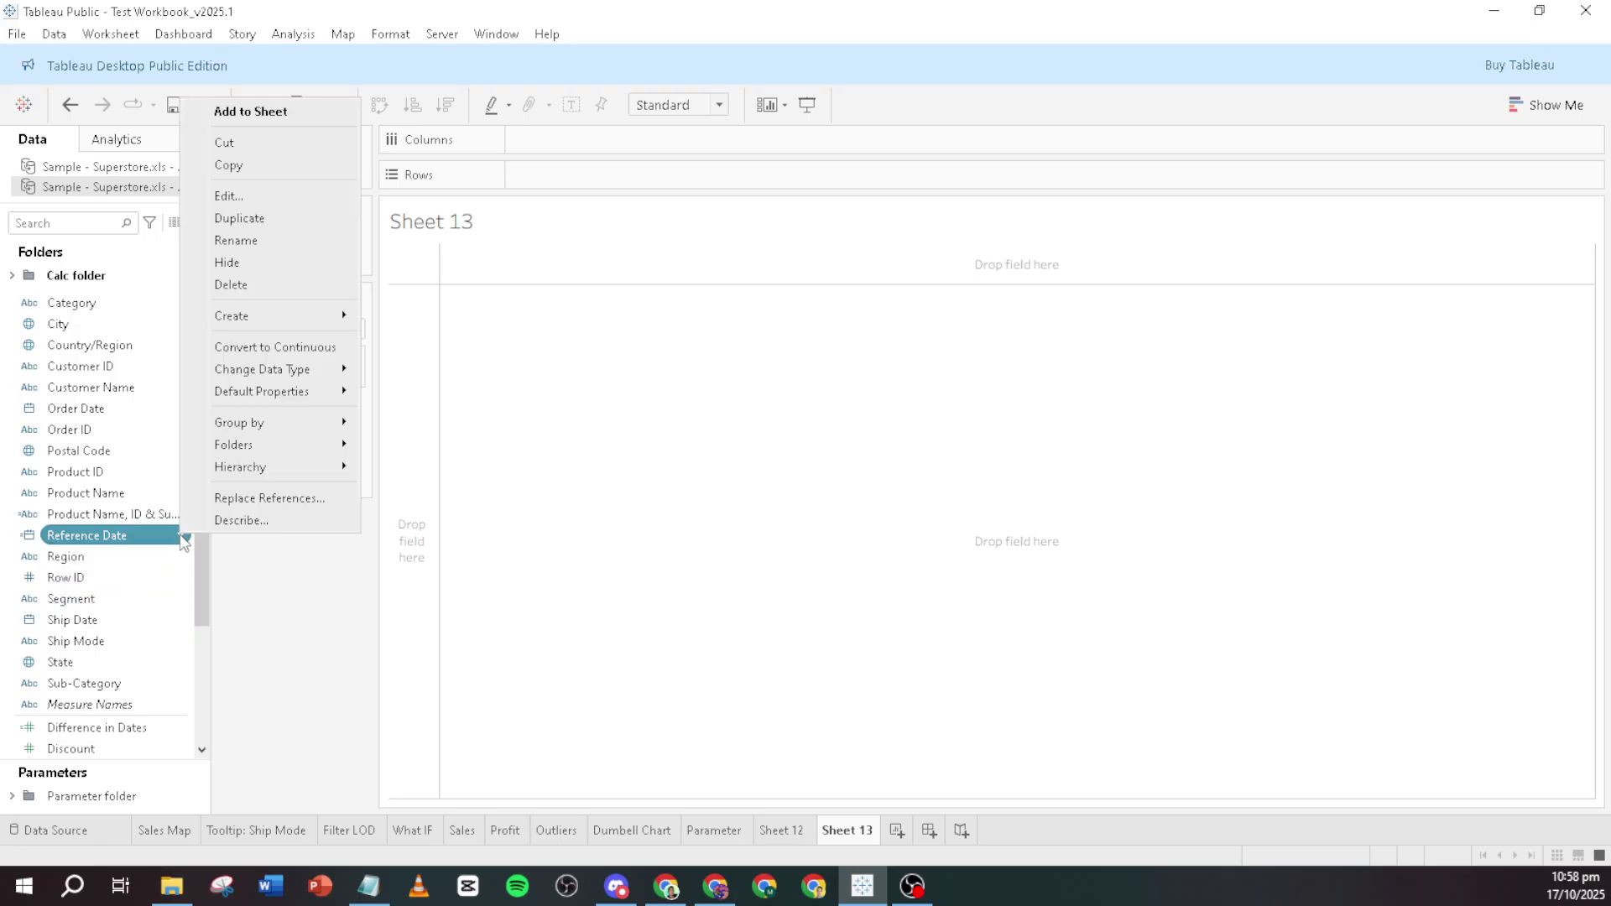
{"action": "left_click", "coordinate": [261, 195]}
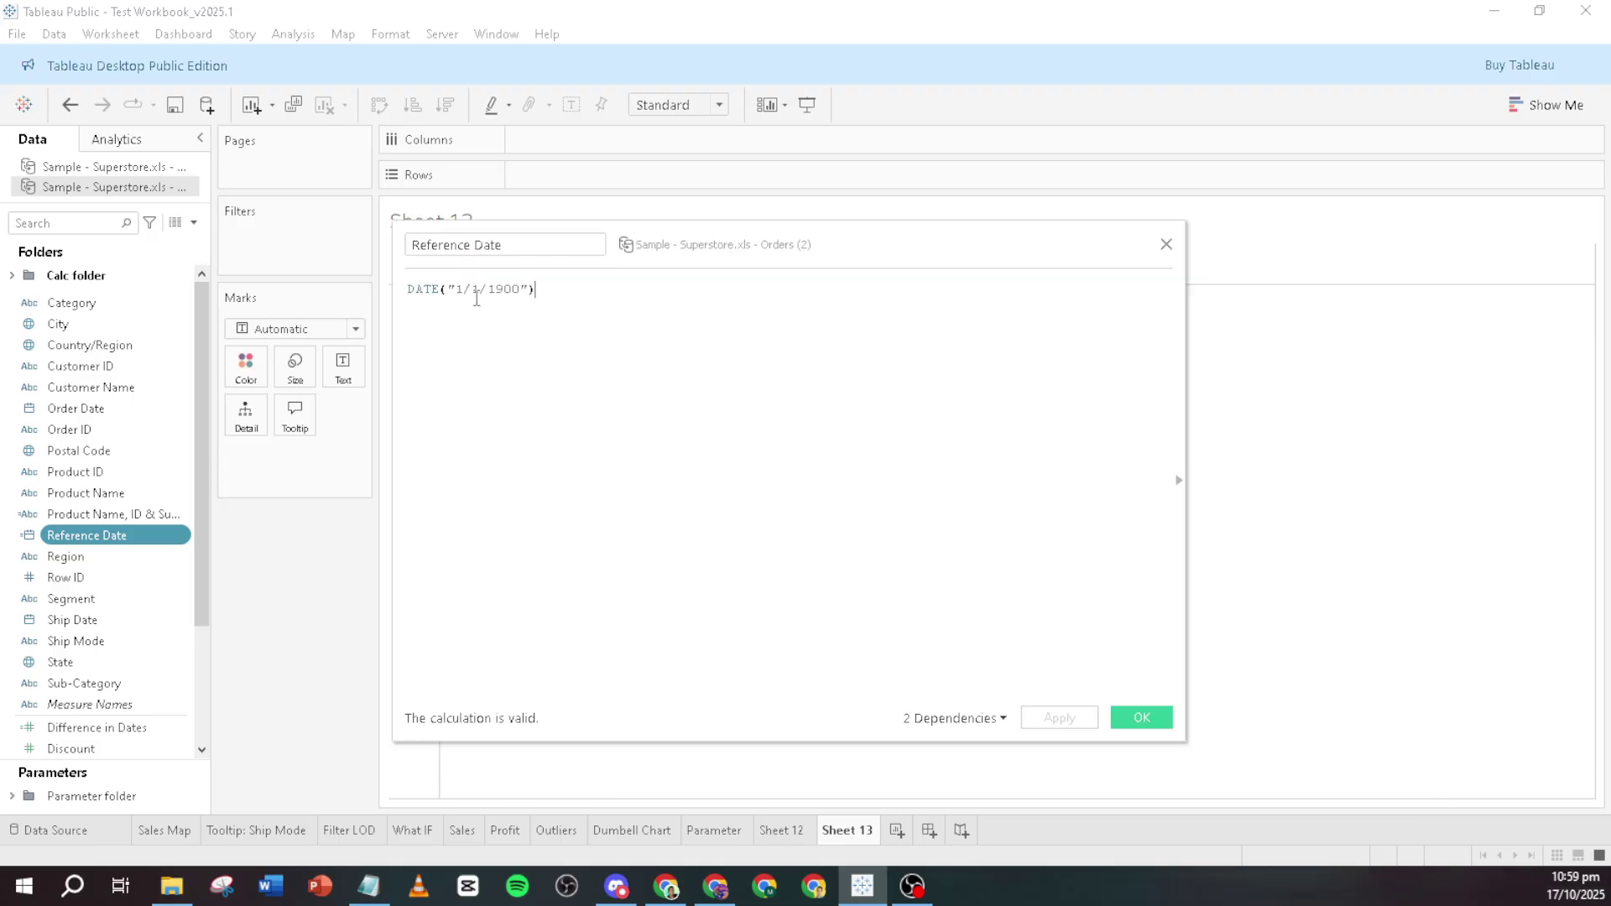
{"action": "left_click", "coordinate": [1133, 719]}
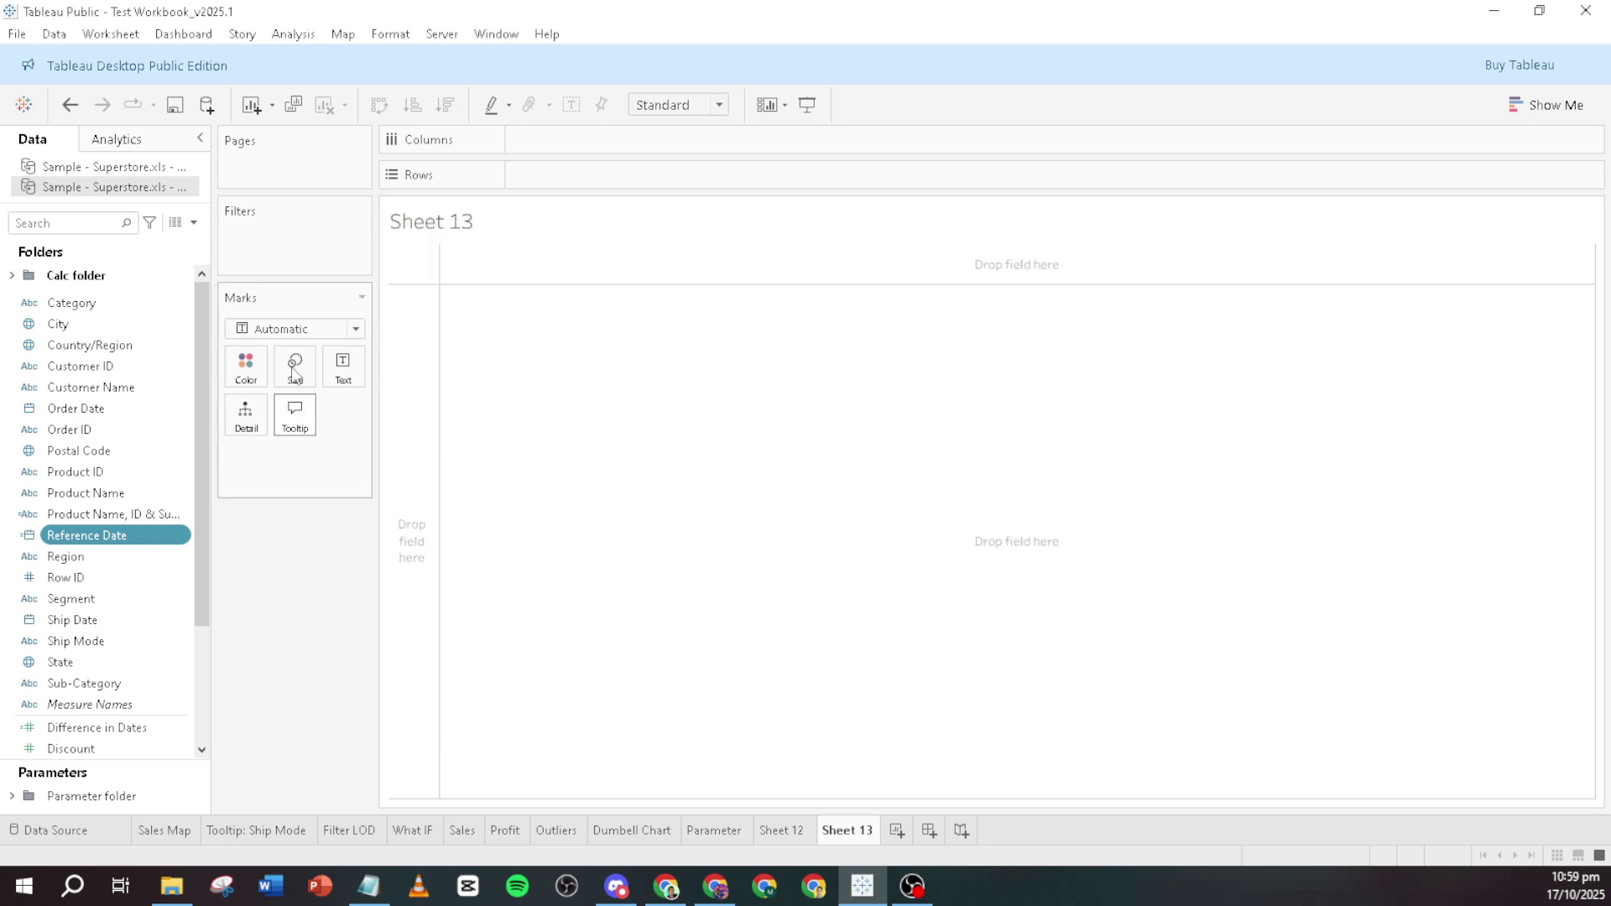
Step: Review the formula of the Difference in Dates calculated field and close it without changes
{"action": "left_click", "coordinate": [293, 34]}
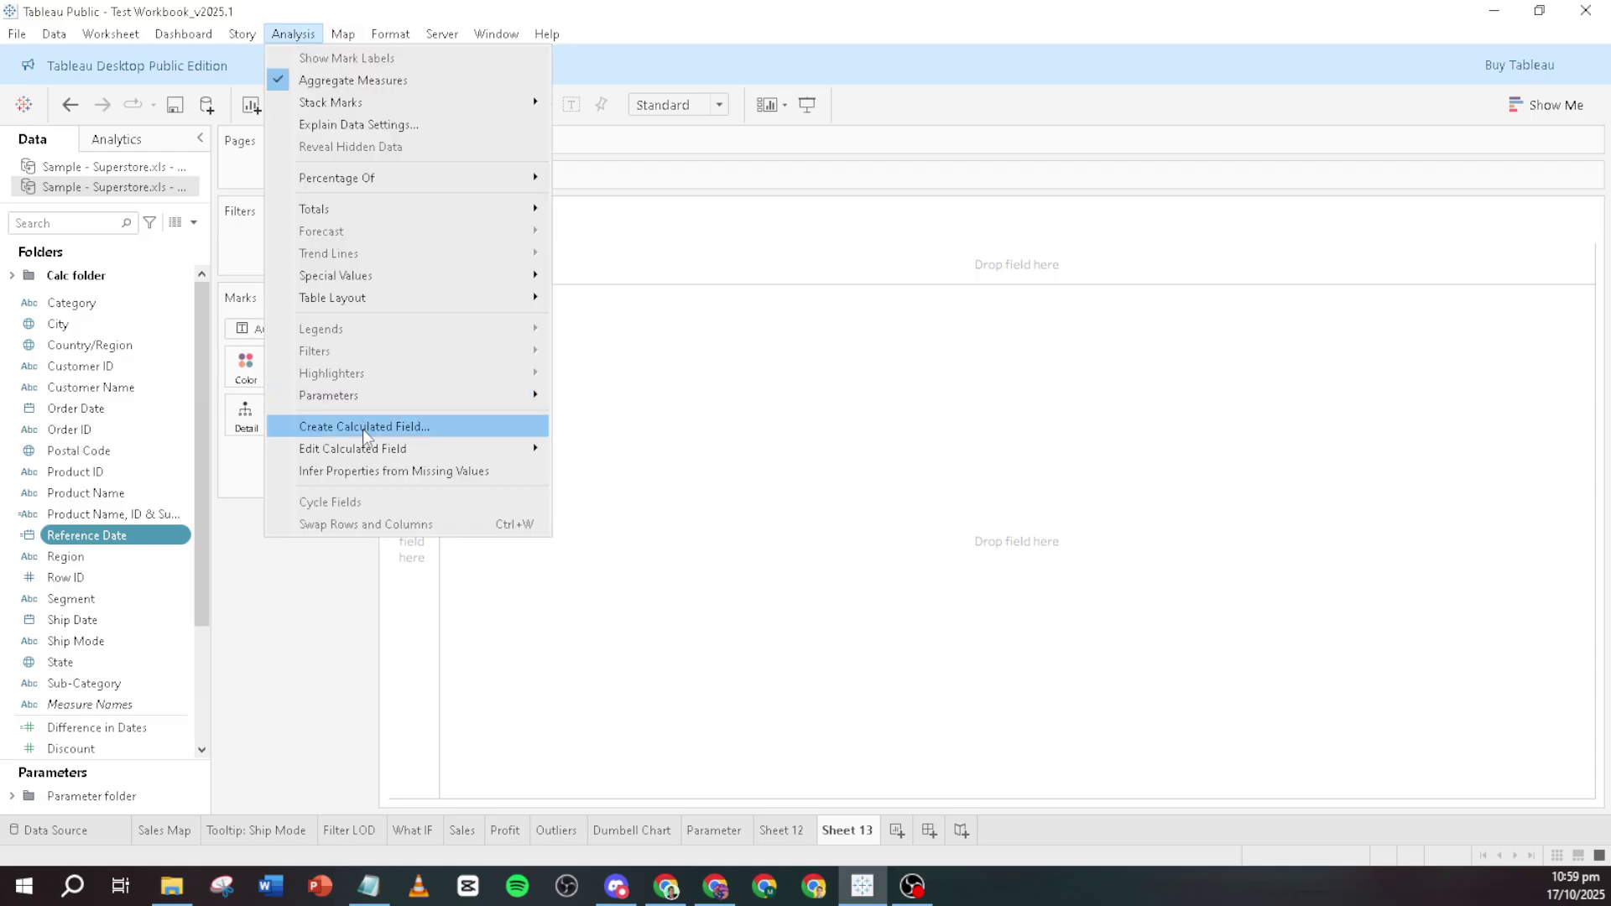
{"action": "left_click", "coordinate": [325, 601]}
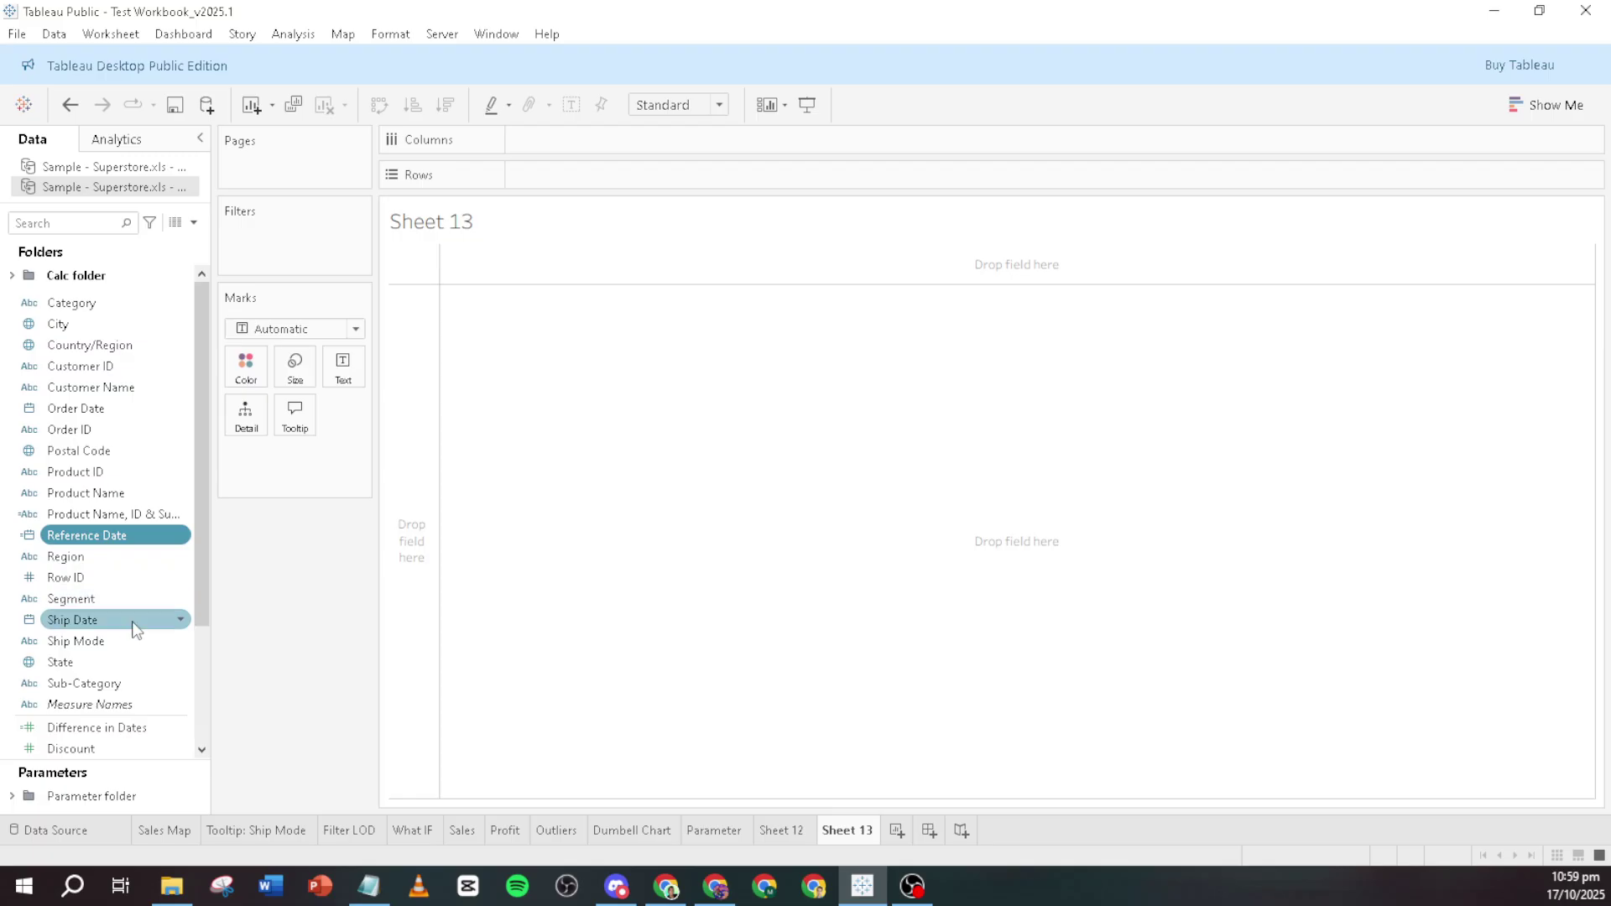
{"action": "scroll", "coordinate": [132, 618], "scroll_direction": "down", "scroll_amount": 2}
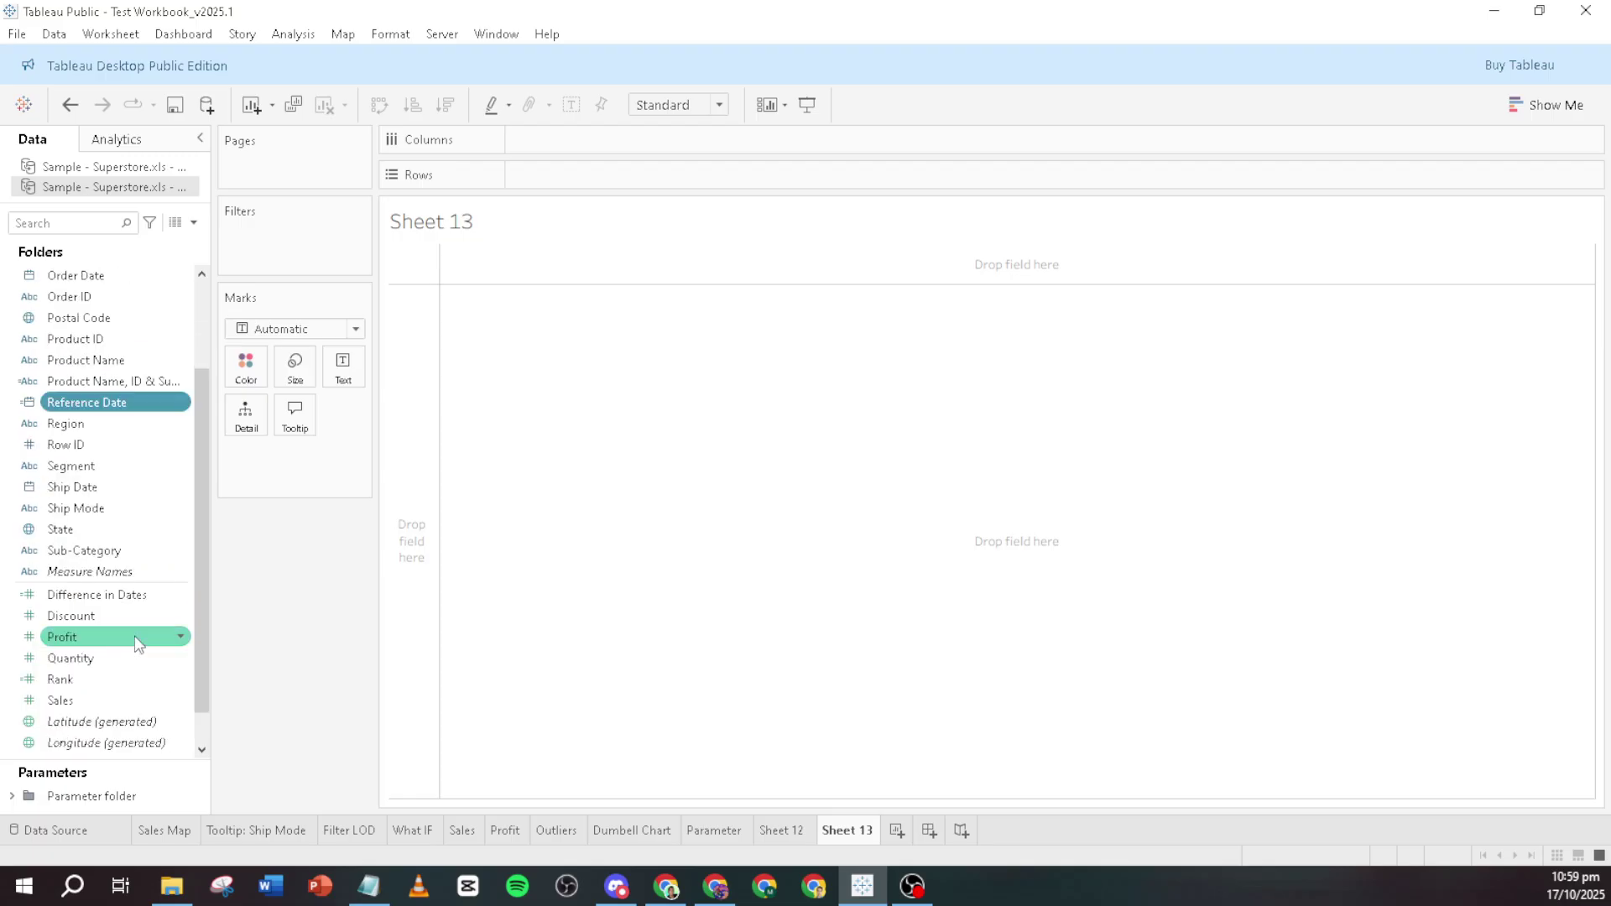
{"action": "right_click", "coordinate": [186, 593]}
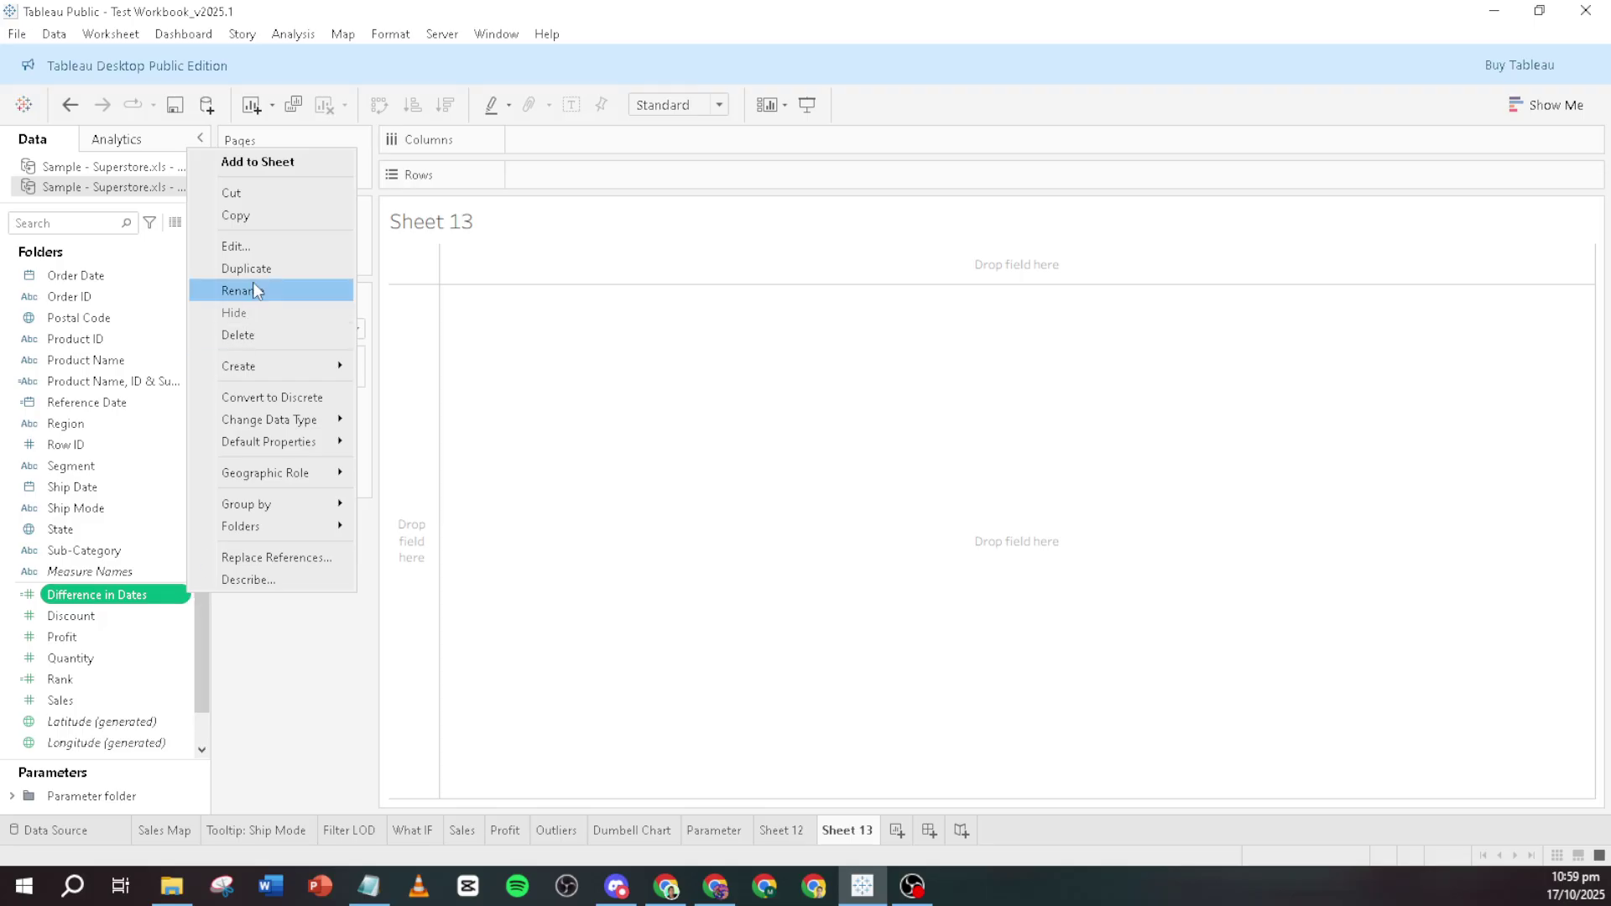
{"action": "left_click", "coordinate": [270, 246]}
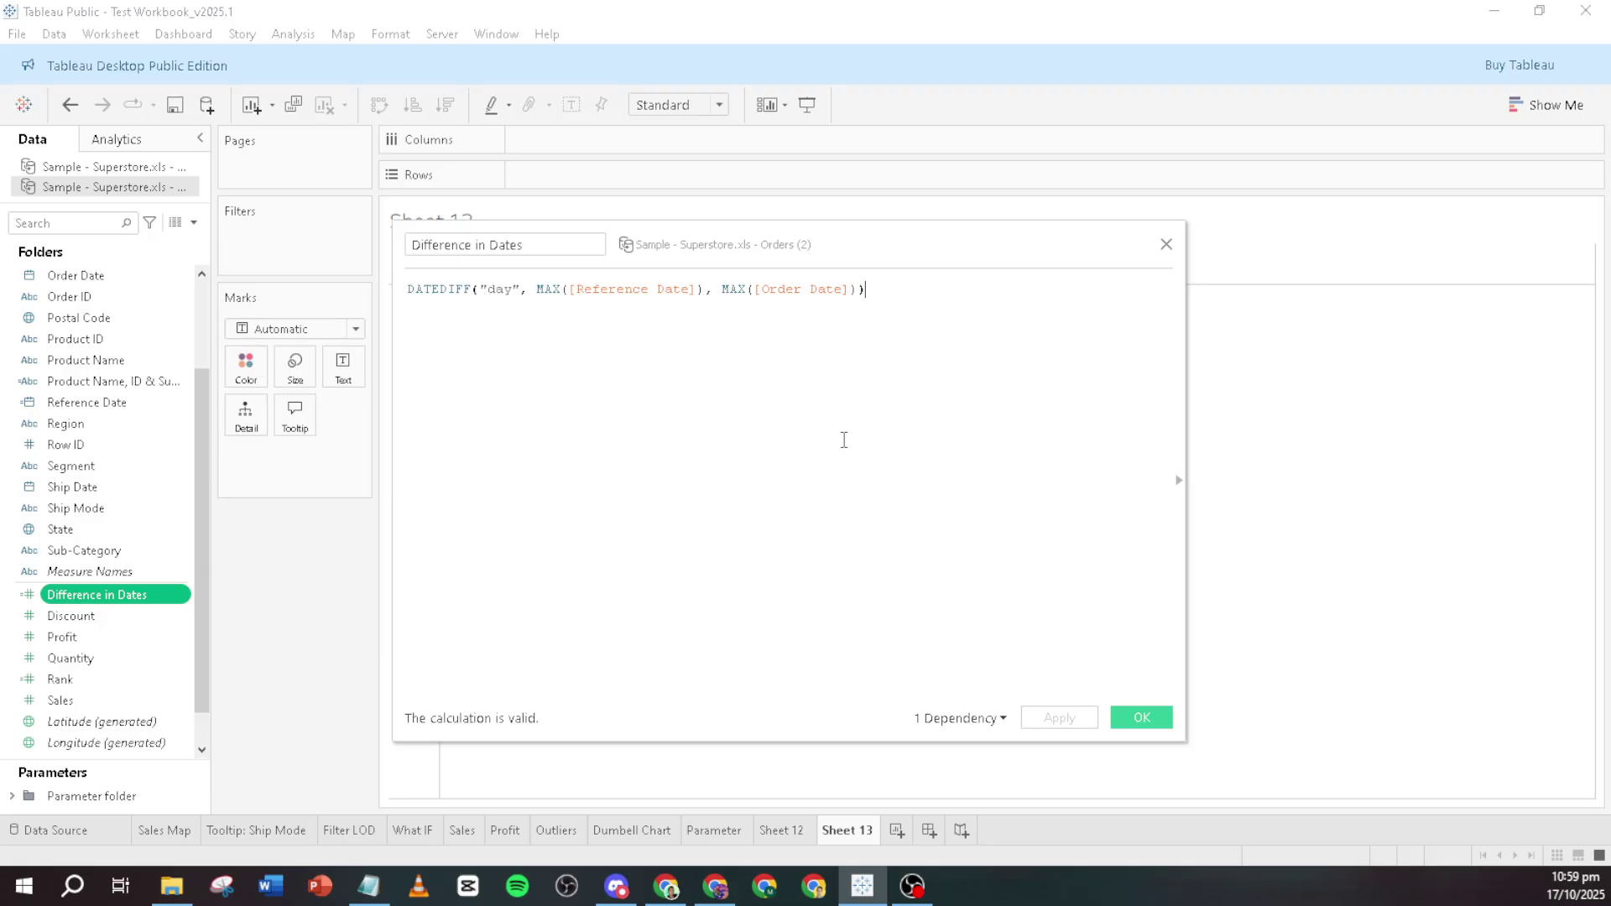
{"action": "left_click", "coordinate": [1135, 726]}
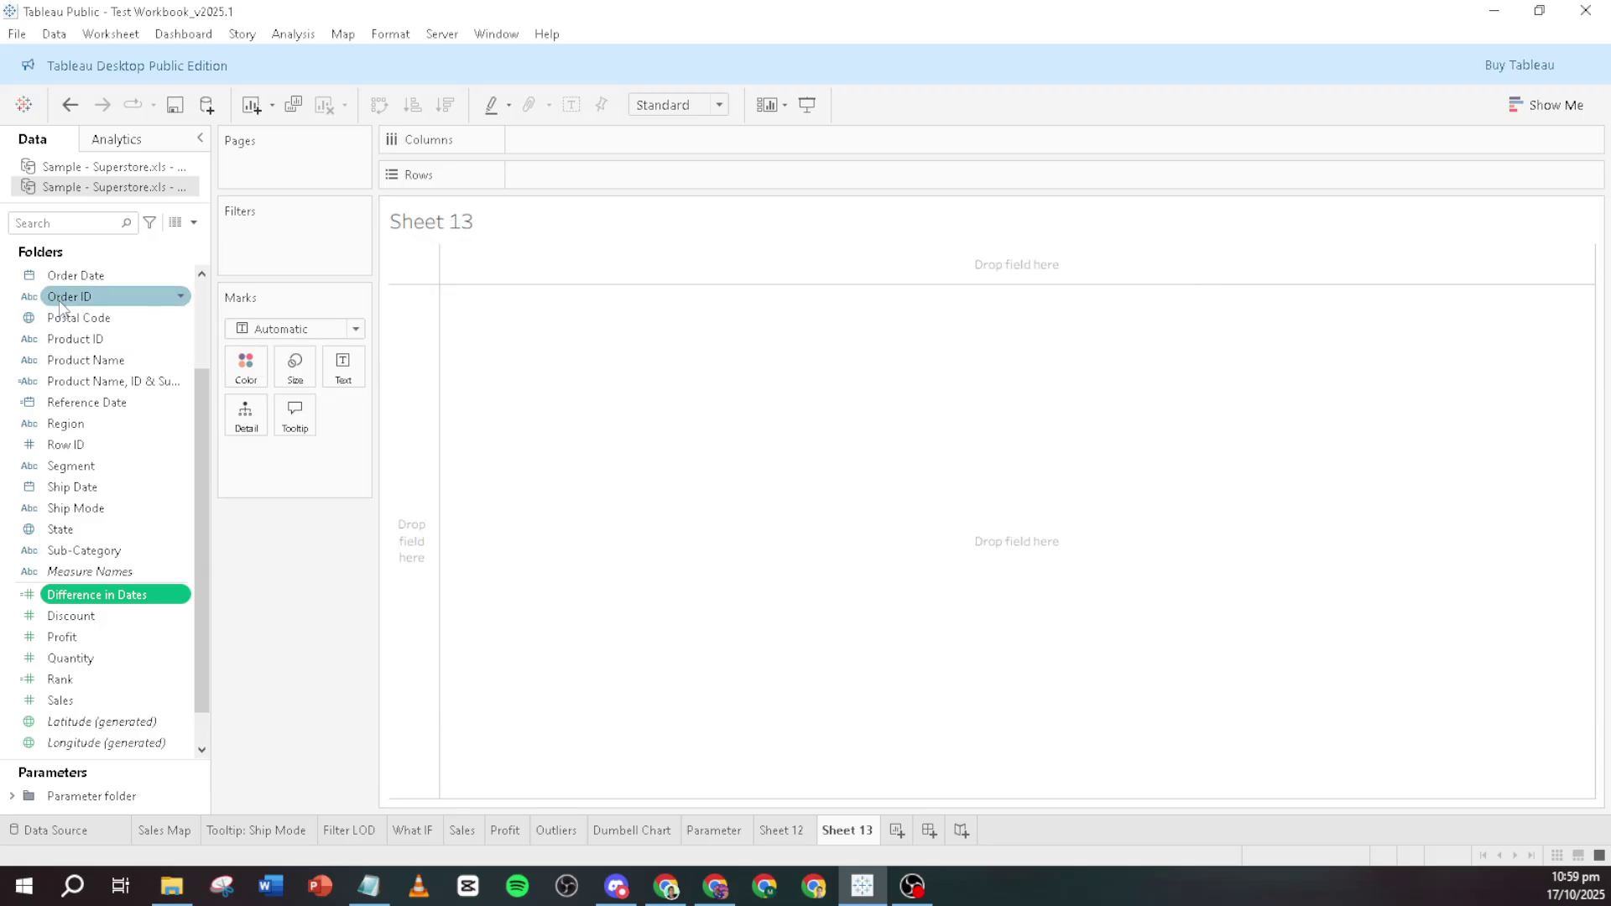
Step: Place Order Date on the sheet's rows and show Difference in Dates as the text mark
{"action": "left_click_drag", "start_coordinate": [64, 275], "coordinate": [547, 188]}
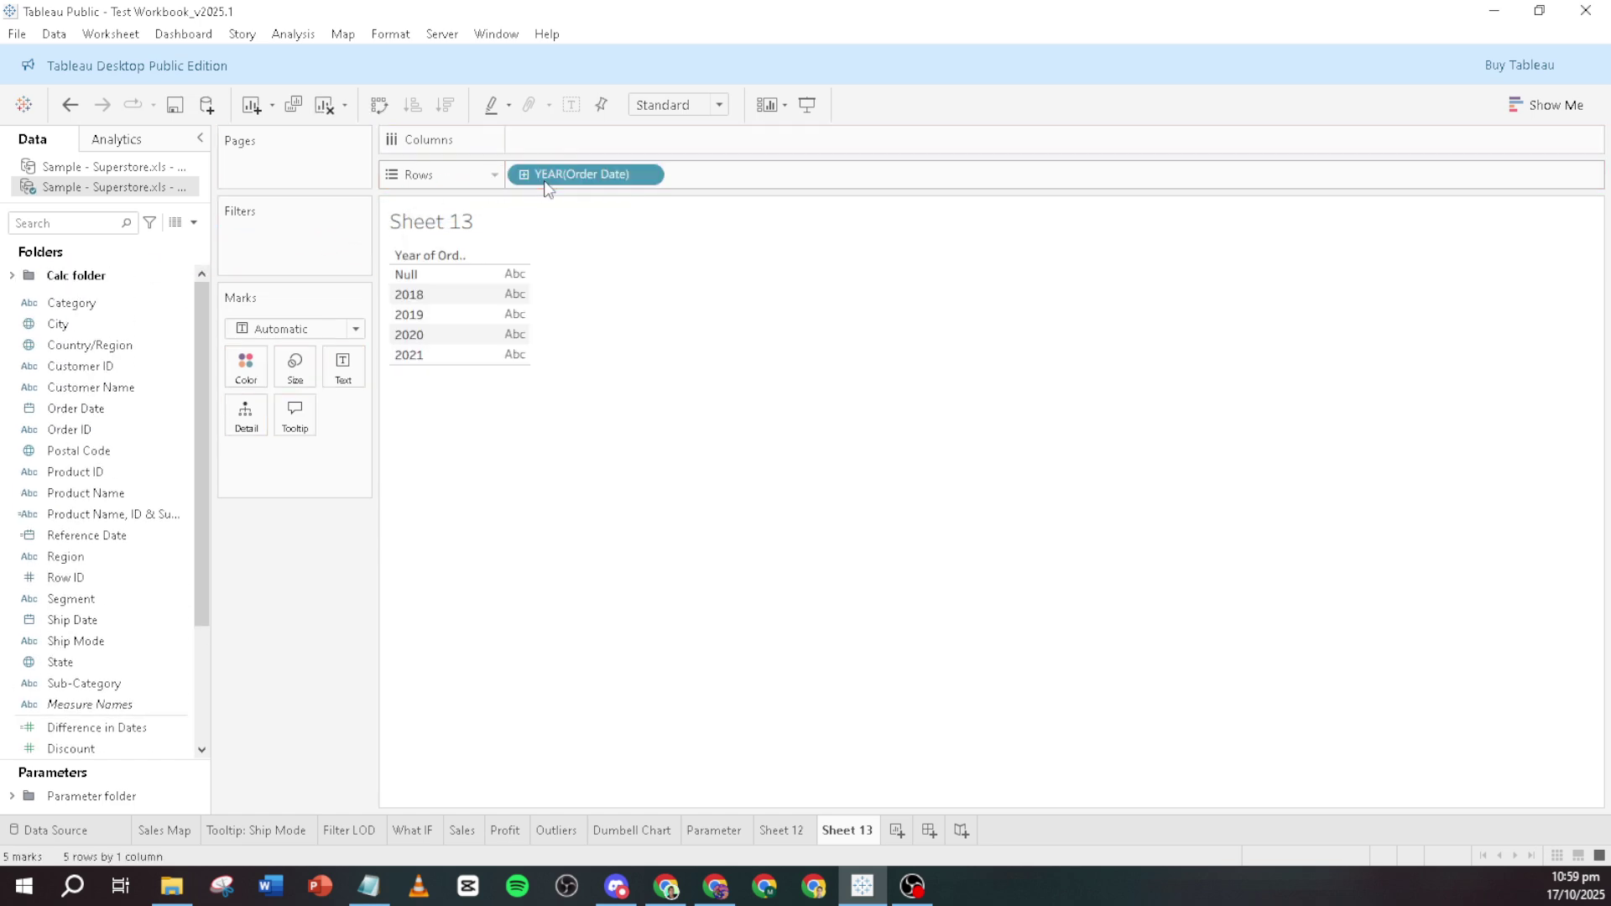
{"action": "left_click", "coordinate": [646, 175]}
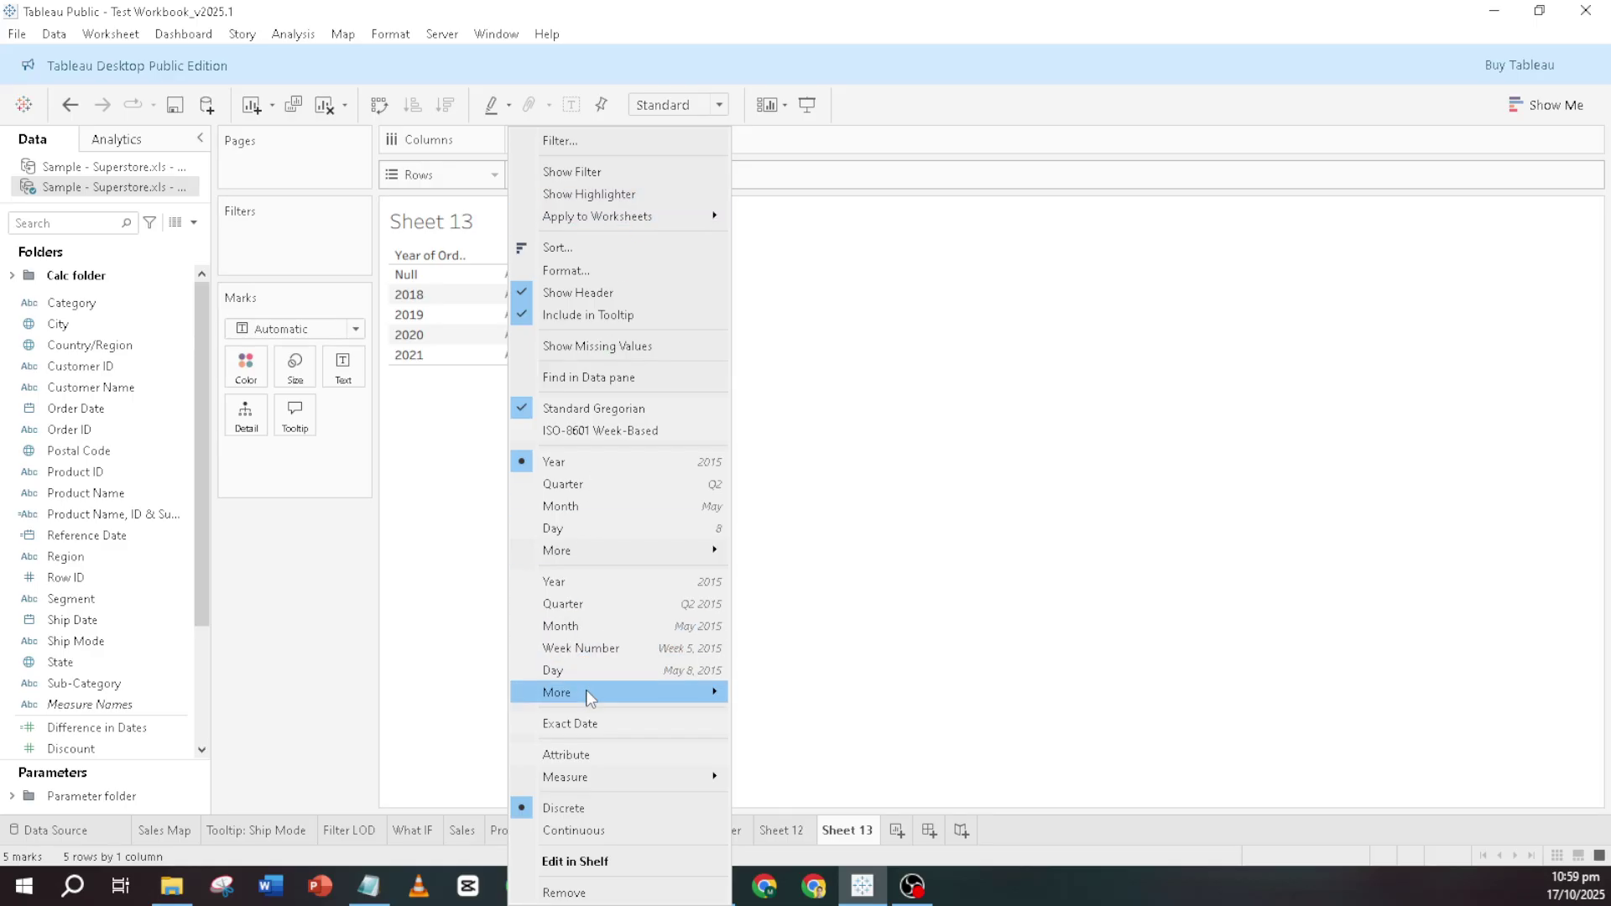
{"action": "mouse_move", "coordinate": [590, 699]}
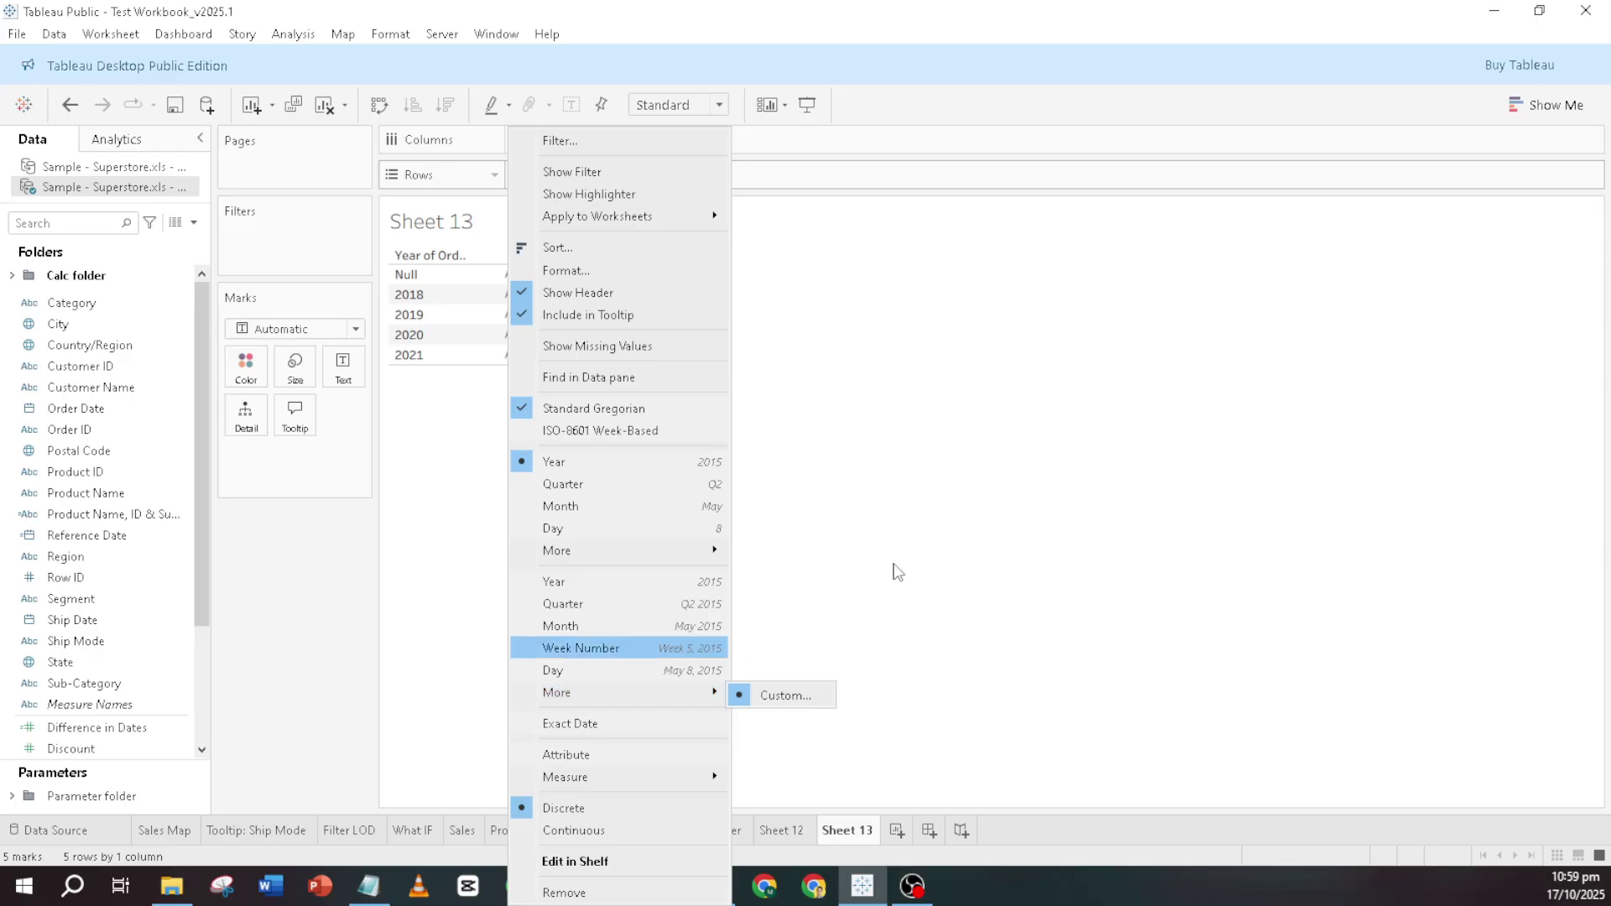
{"action": "left_click", "coordinate": [897, 567]}
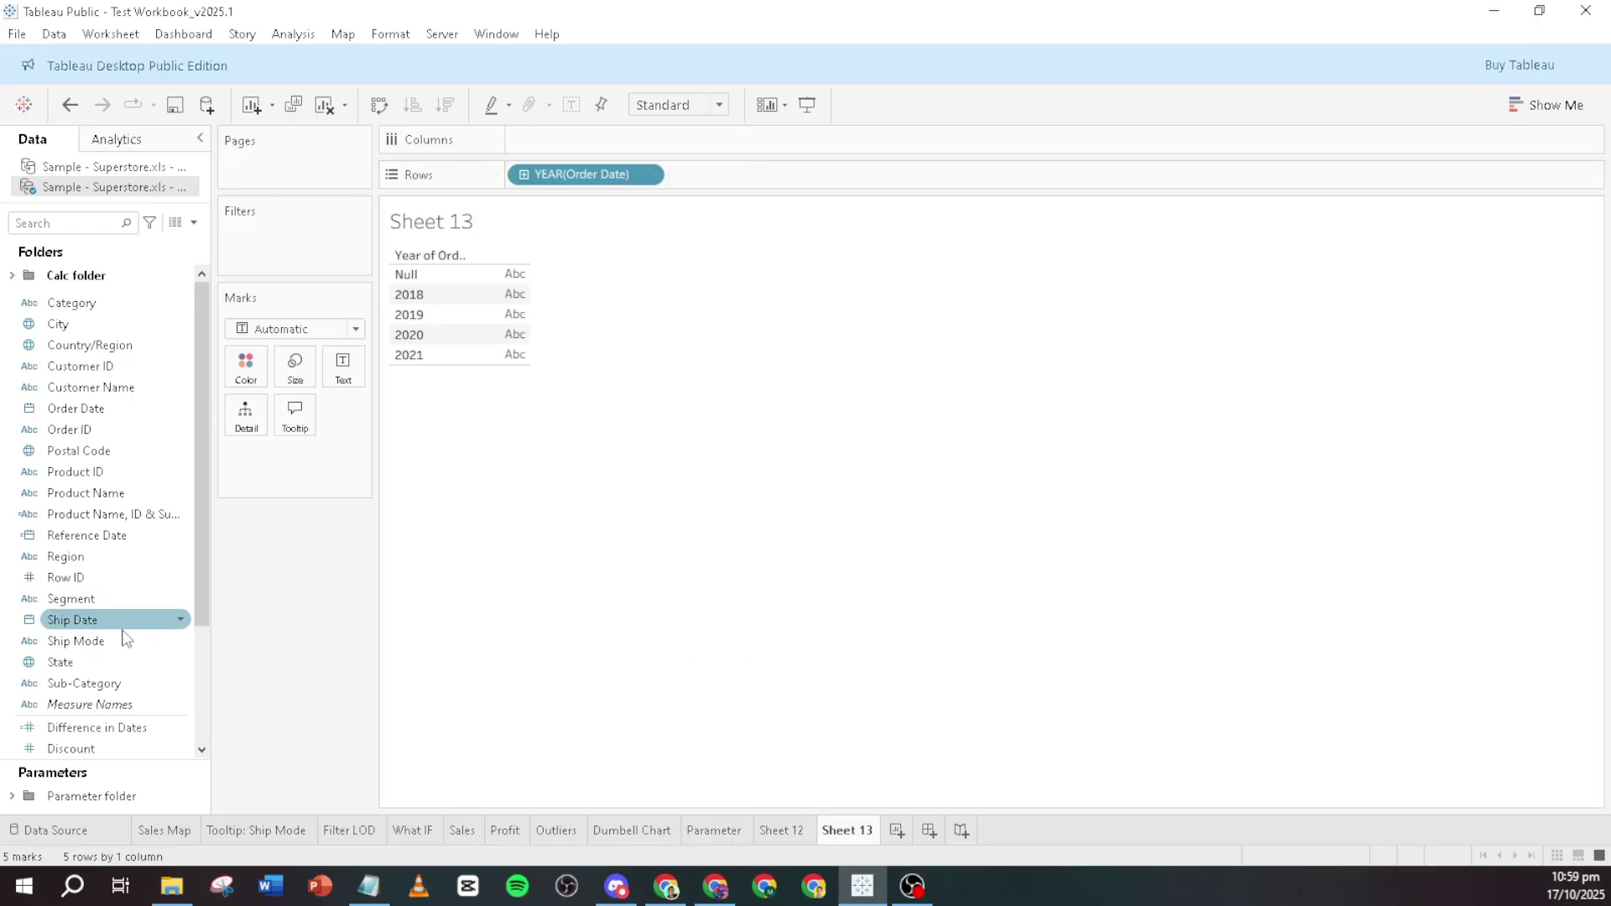
{"action": "left_click_drag", "start_coordinate": [122, 730], "coordinate": [344, 359]}
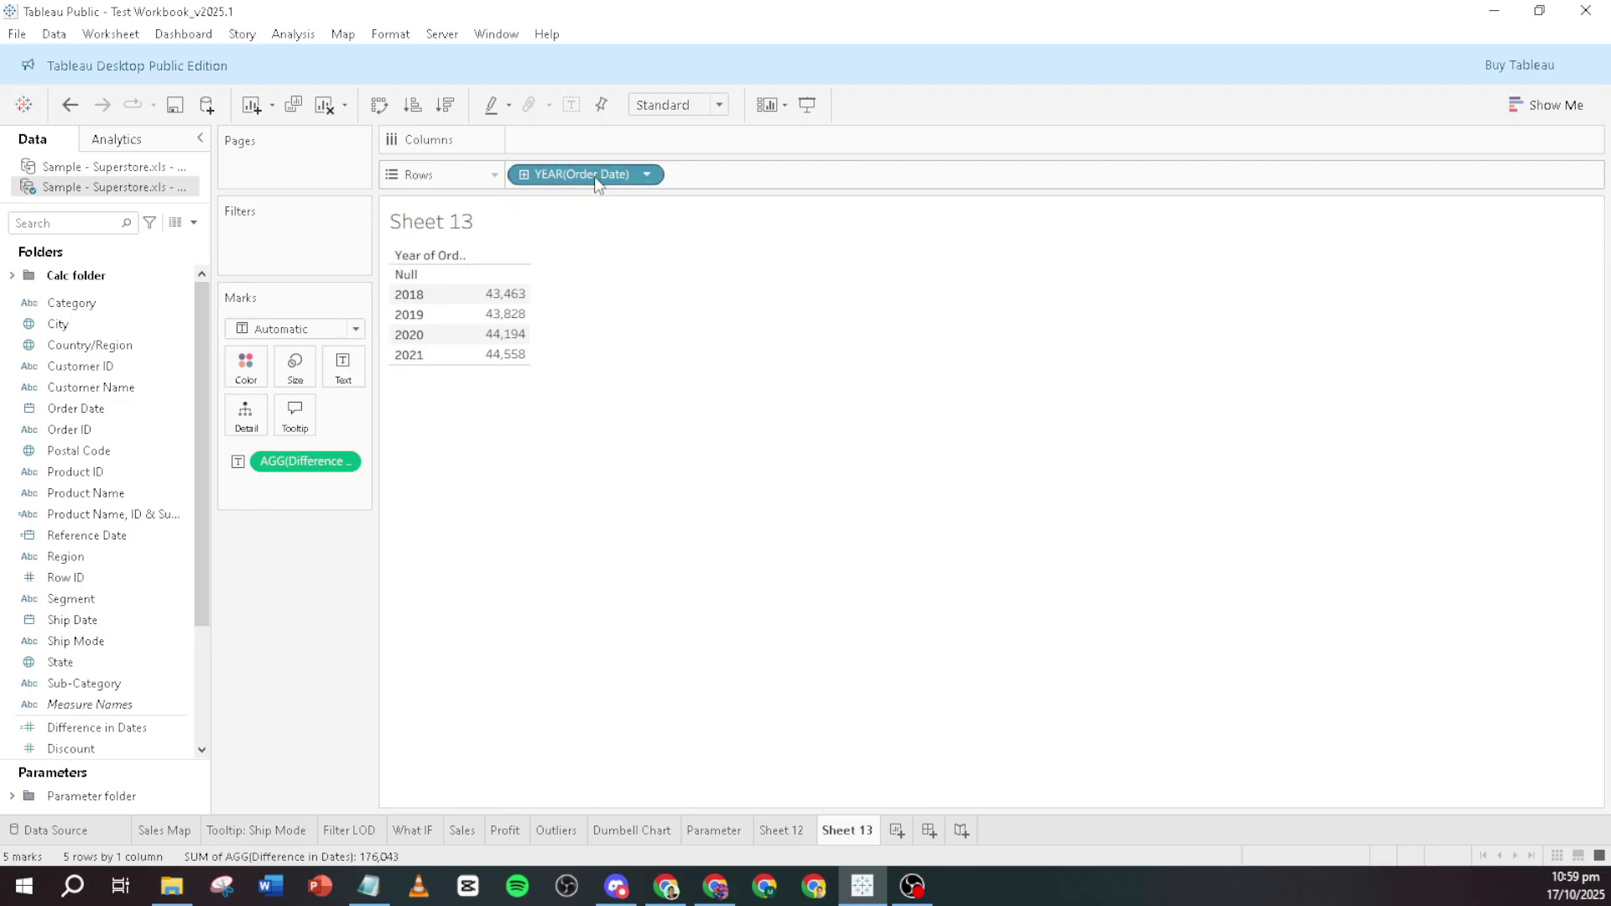
Step: Set the Order Date rows to a custom date with Month / Day / Year detail
{"action": "left_click", "coordinate": [643, 176]}
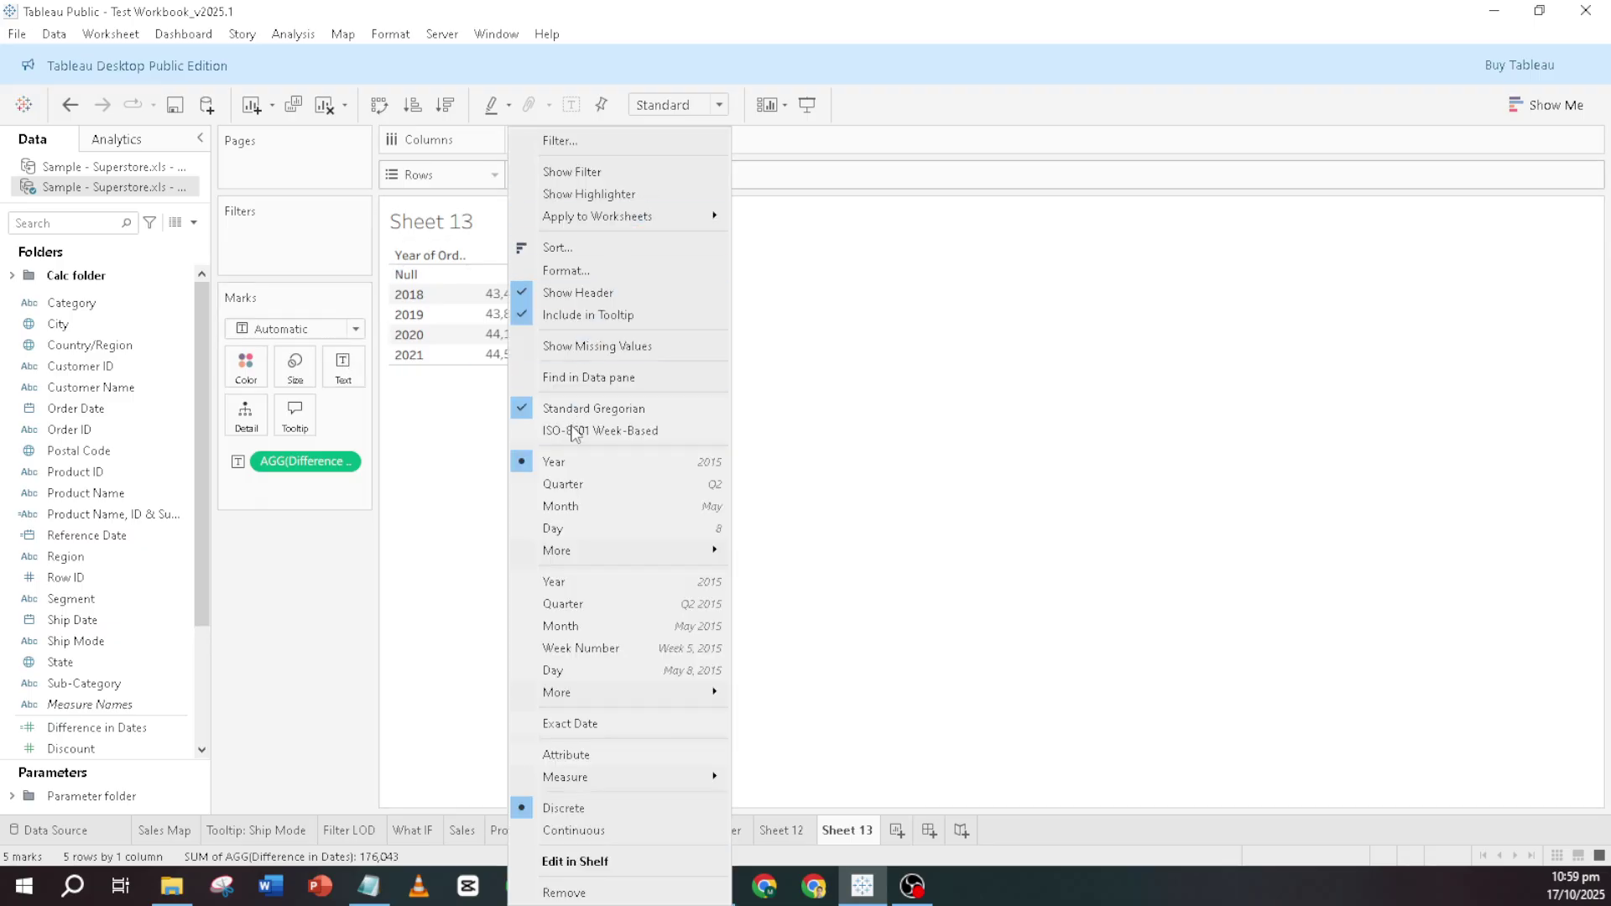
{"action": "mouse_move", "coordinate": [579, 554]}
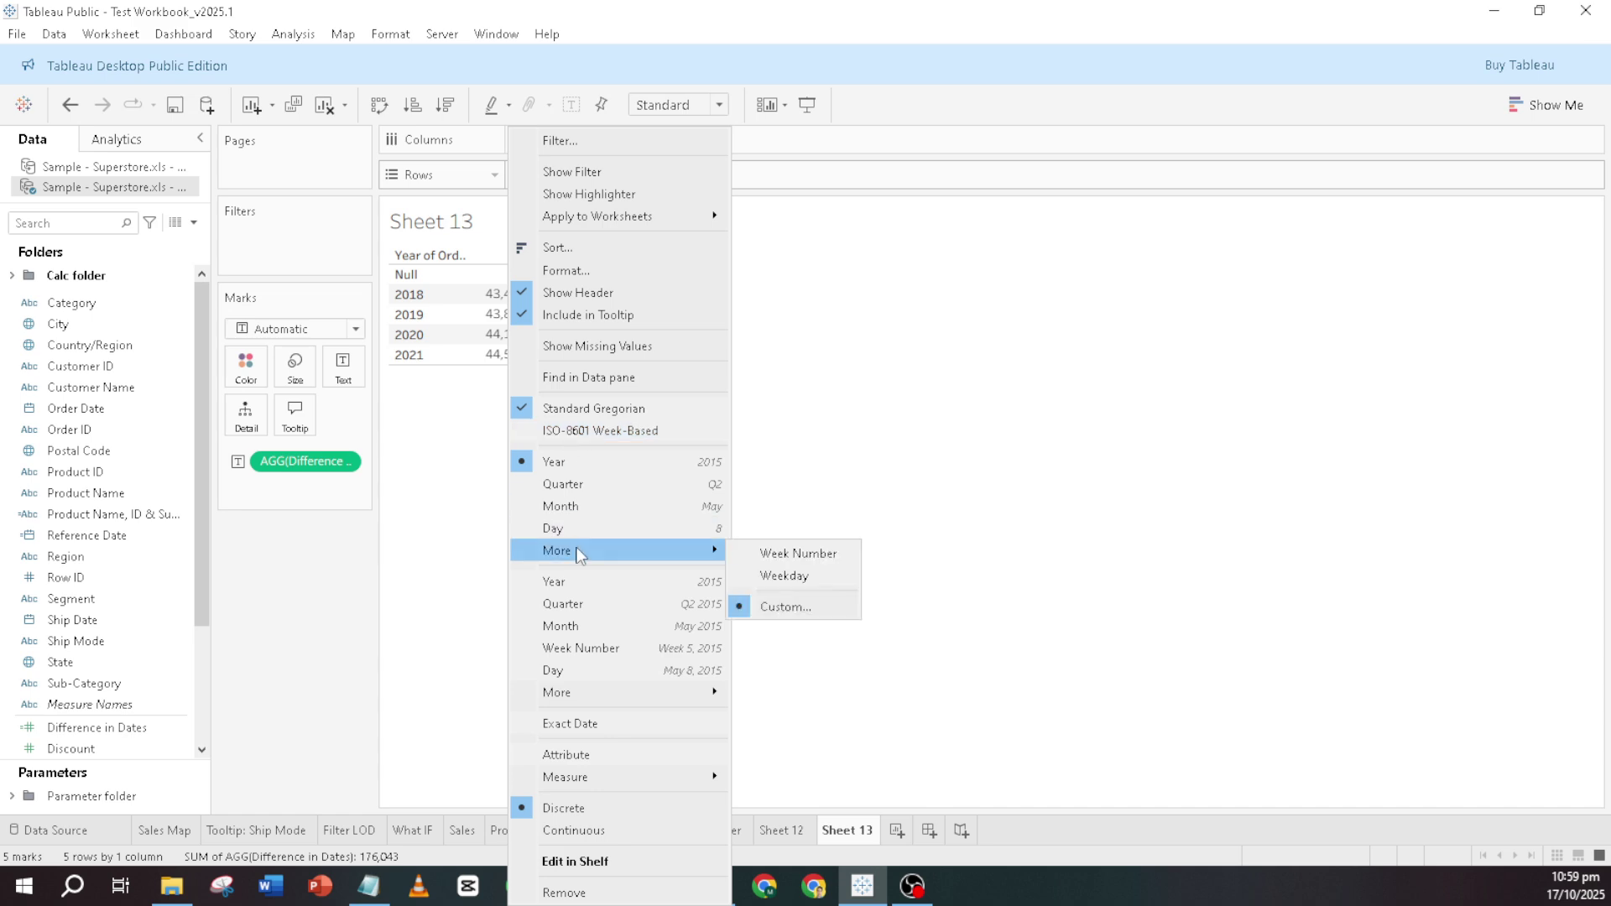
{"action": "left_click", "coordinate": [792, 606]}
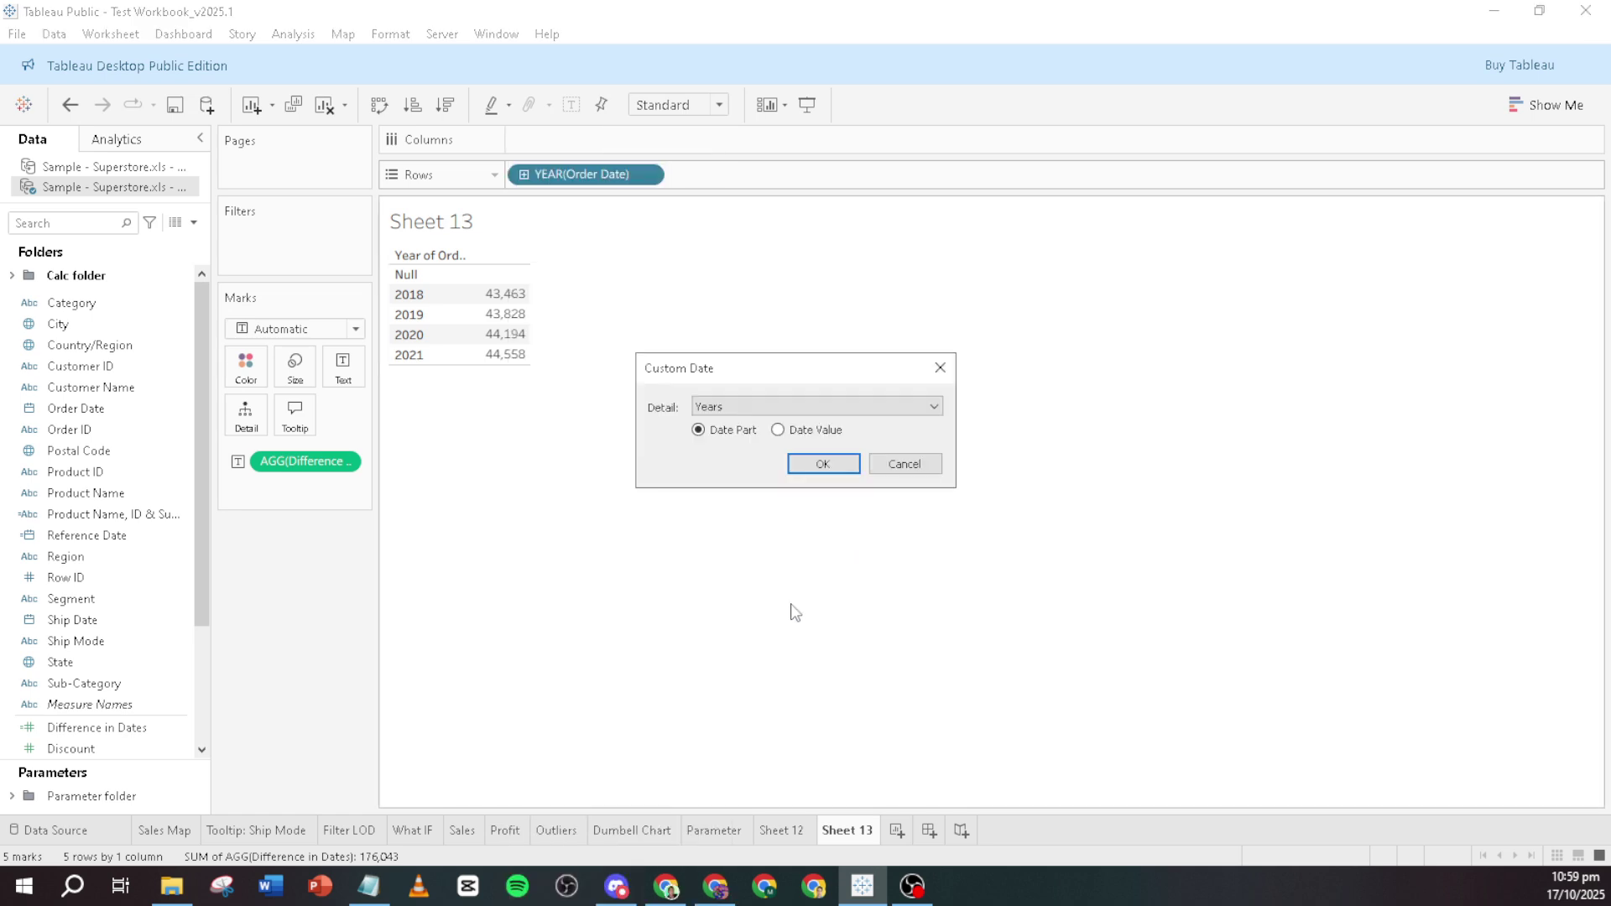
{"action": "left_click", "coordinate": [786, 406]}
{"action": "left_click", "coordinate": [769, 529]}
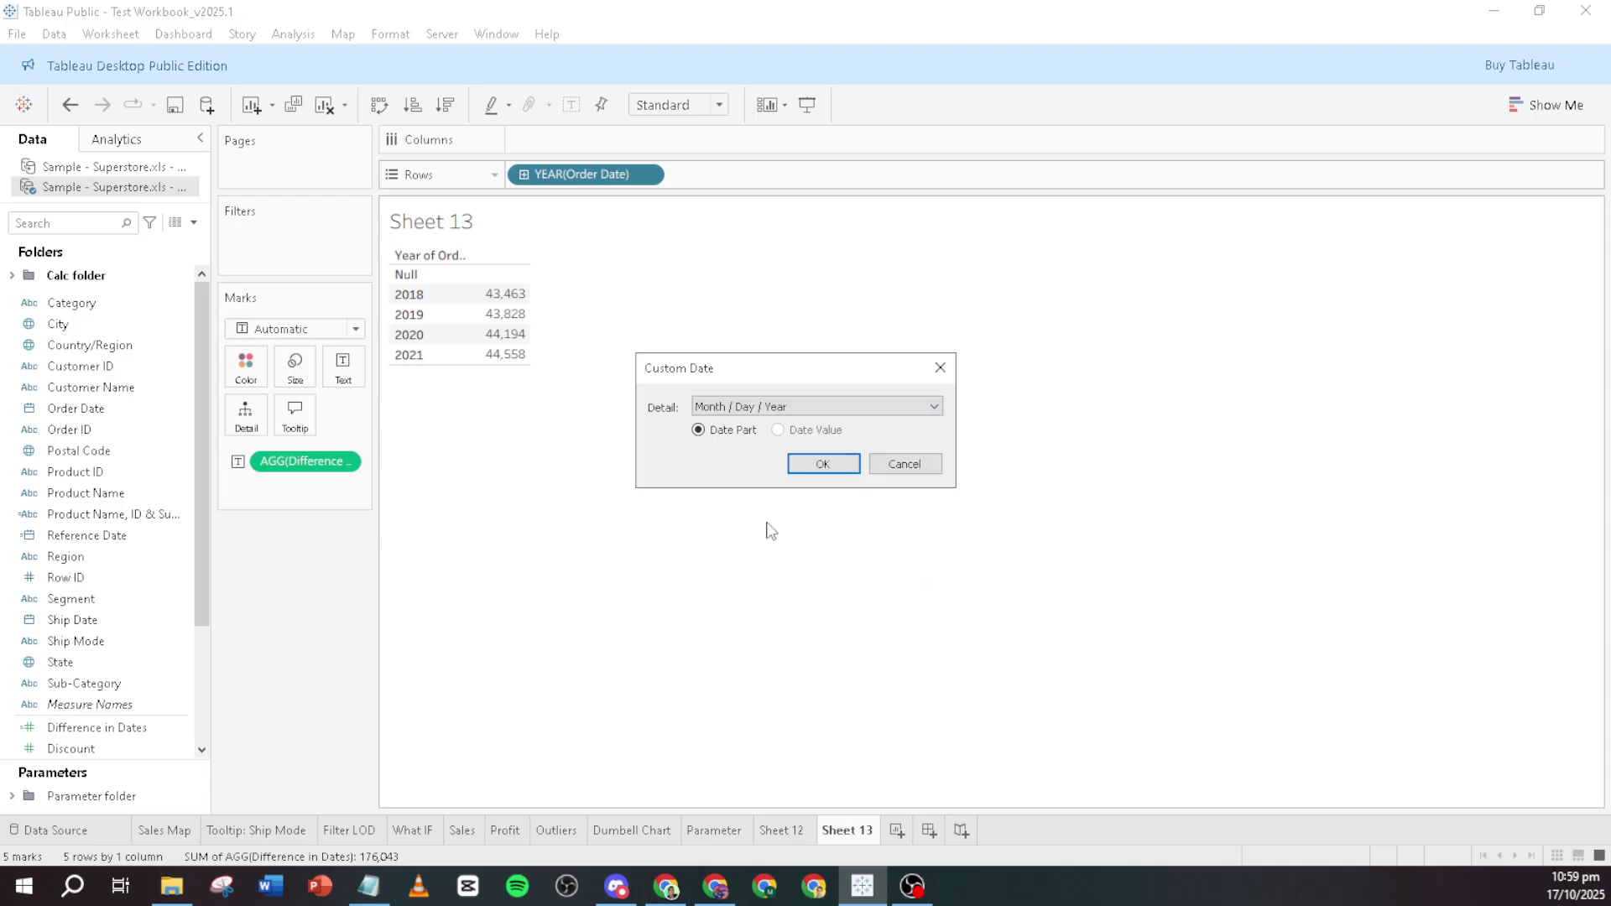
{"action": "left_click", "coordinate": [821, 464]}
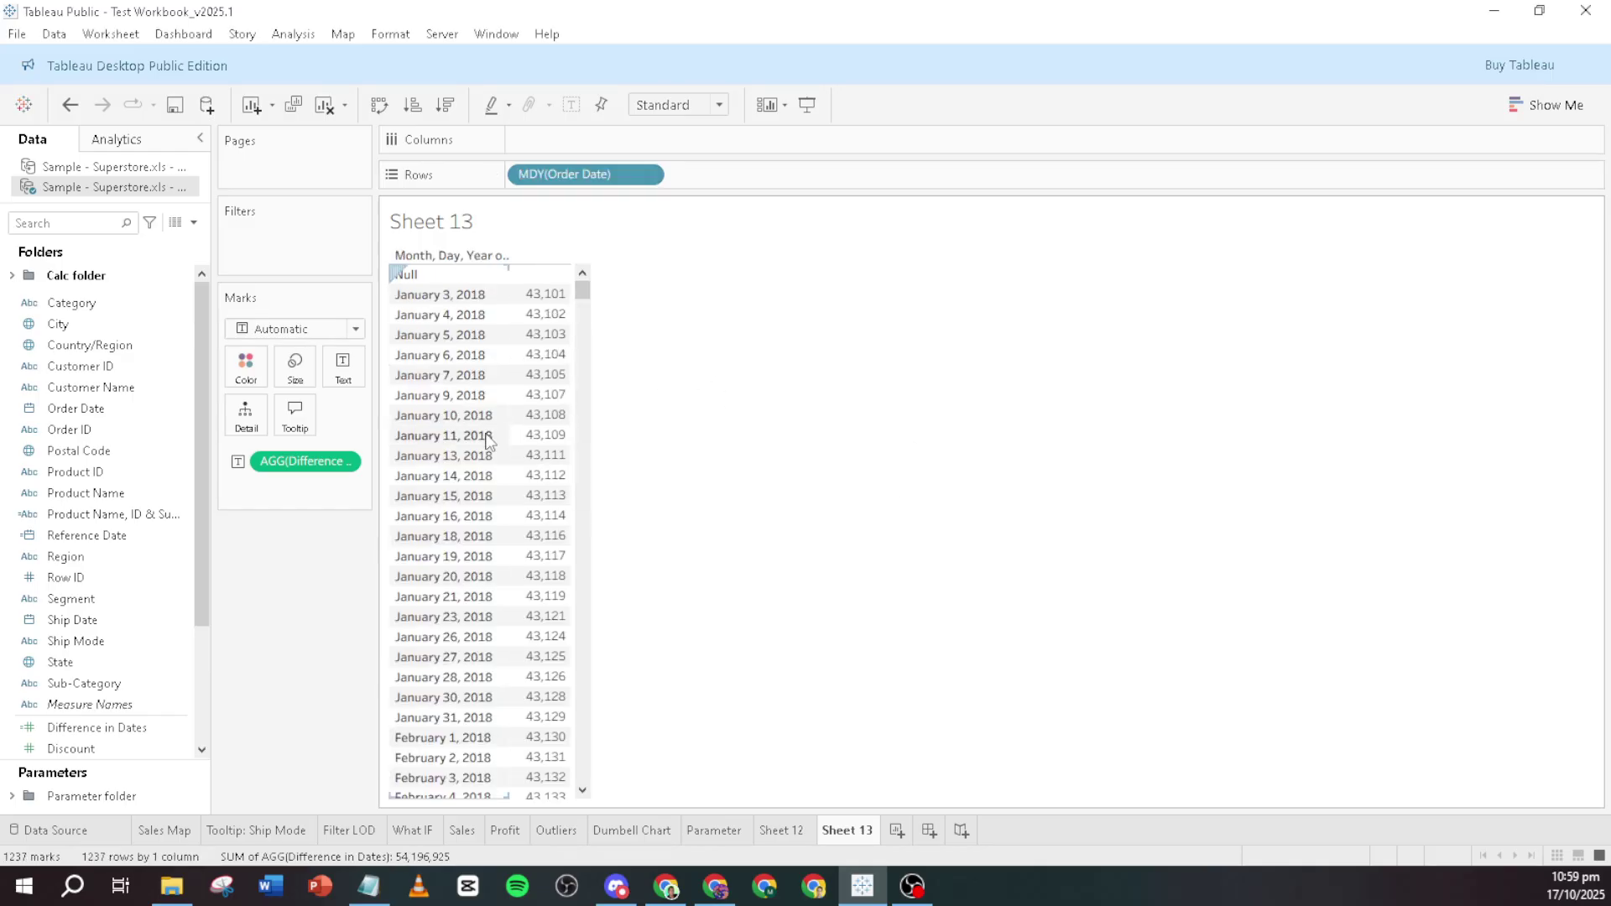
Step: Apply the Difference quick table calculation to the Difference in Dates text mark
{"action": "left_click", "coordinate": [344, 463]}
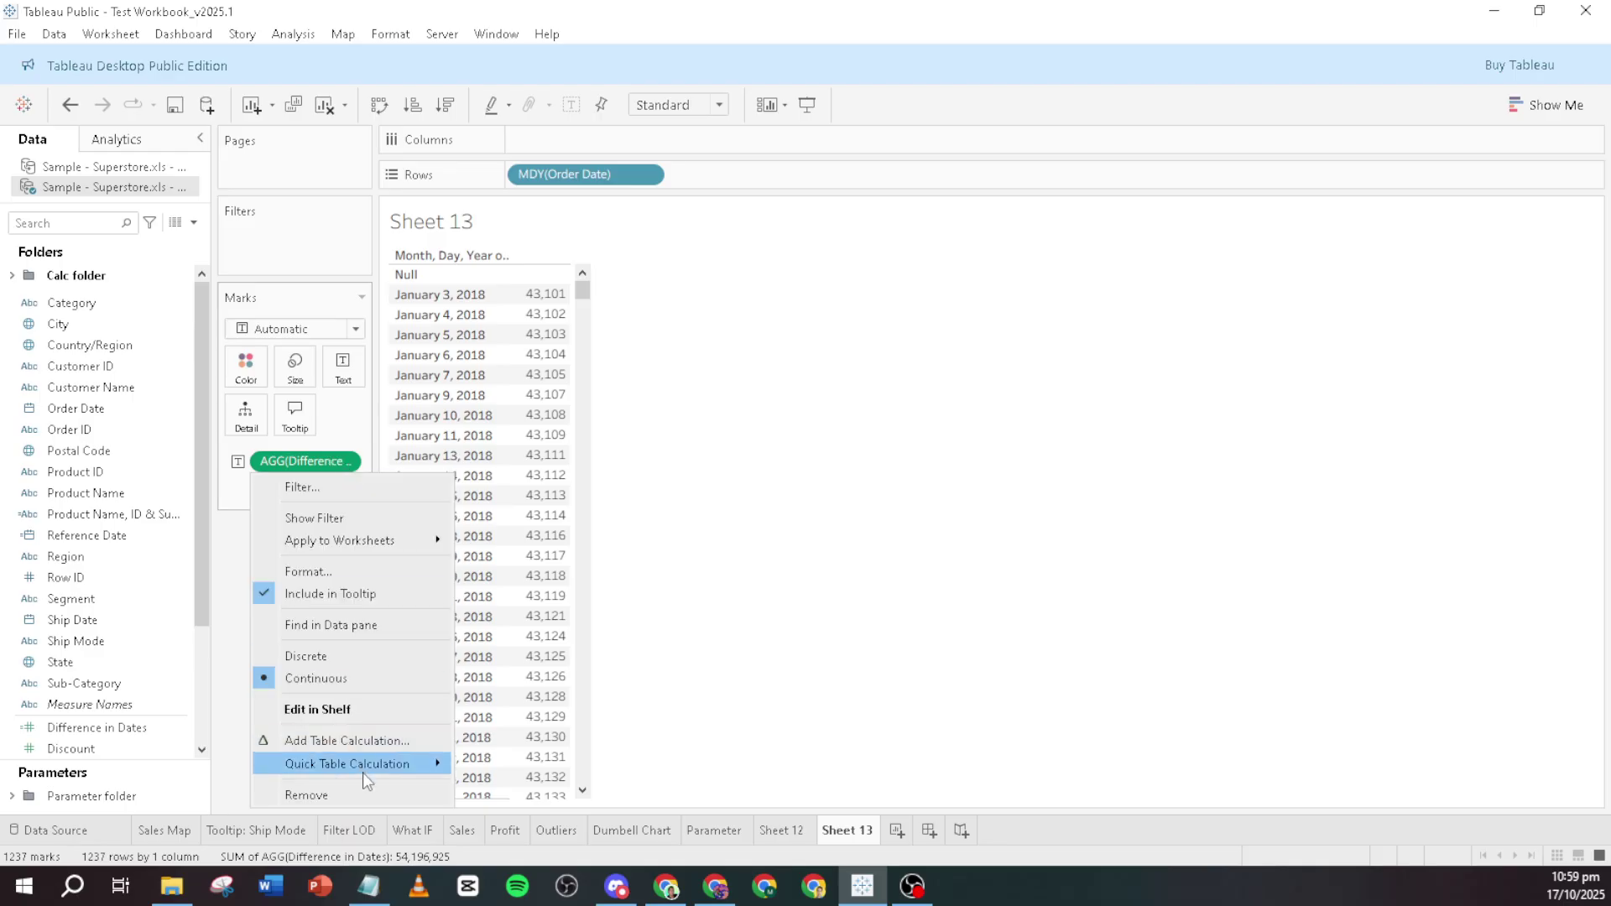
{"action": "mouse_move", "coordinate": [363, 772]}
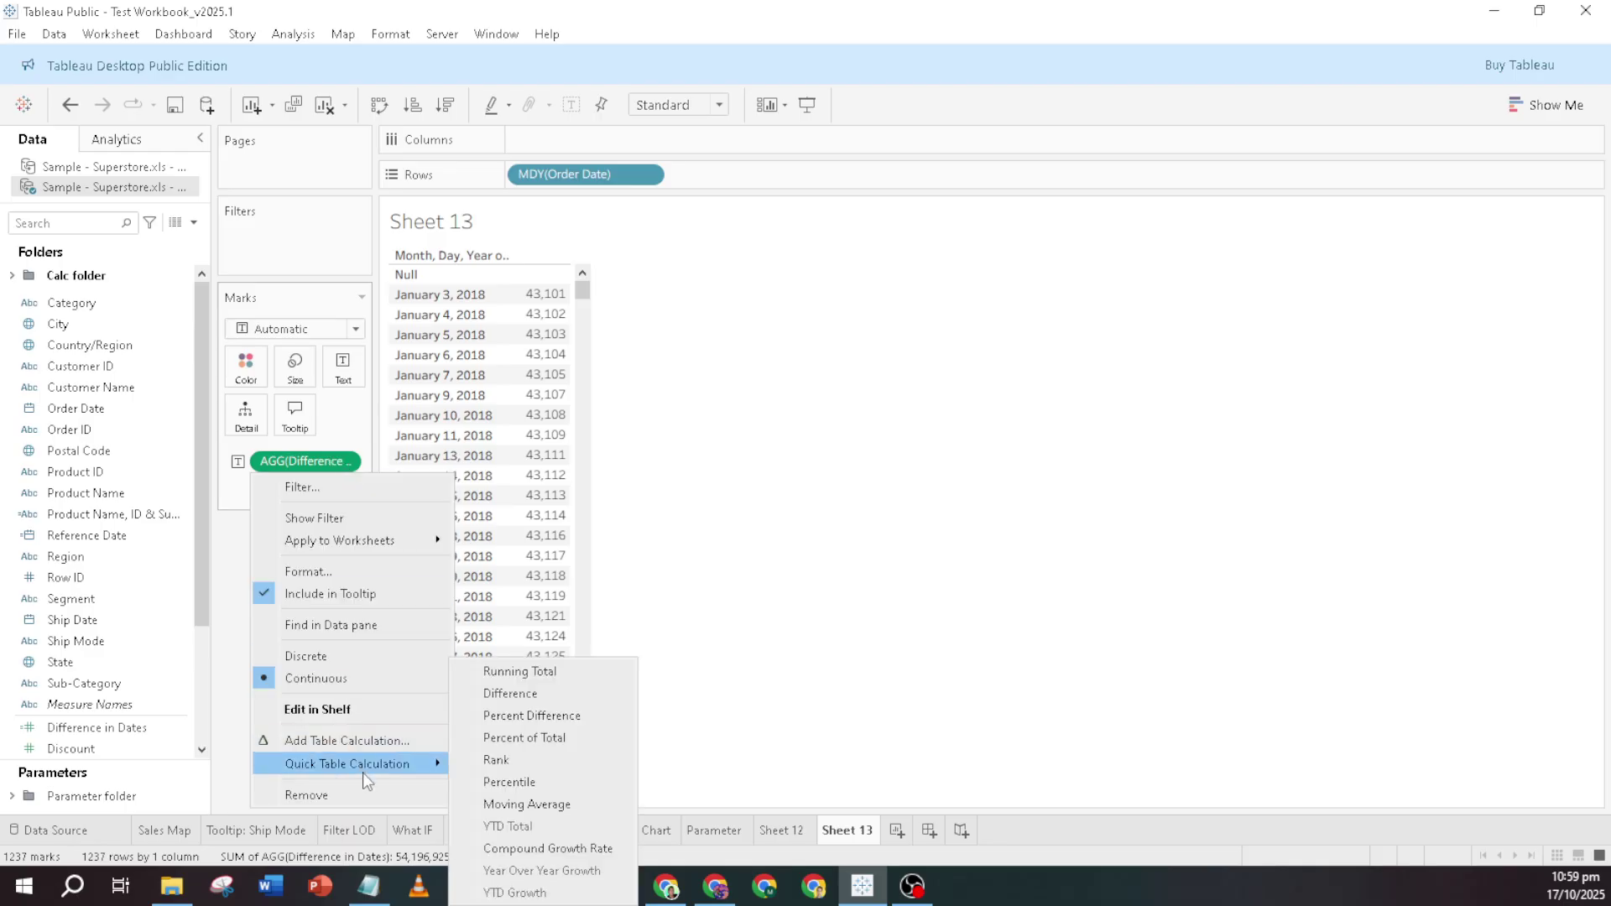
{"action": "left_click", "coordinate": [526, 695]}
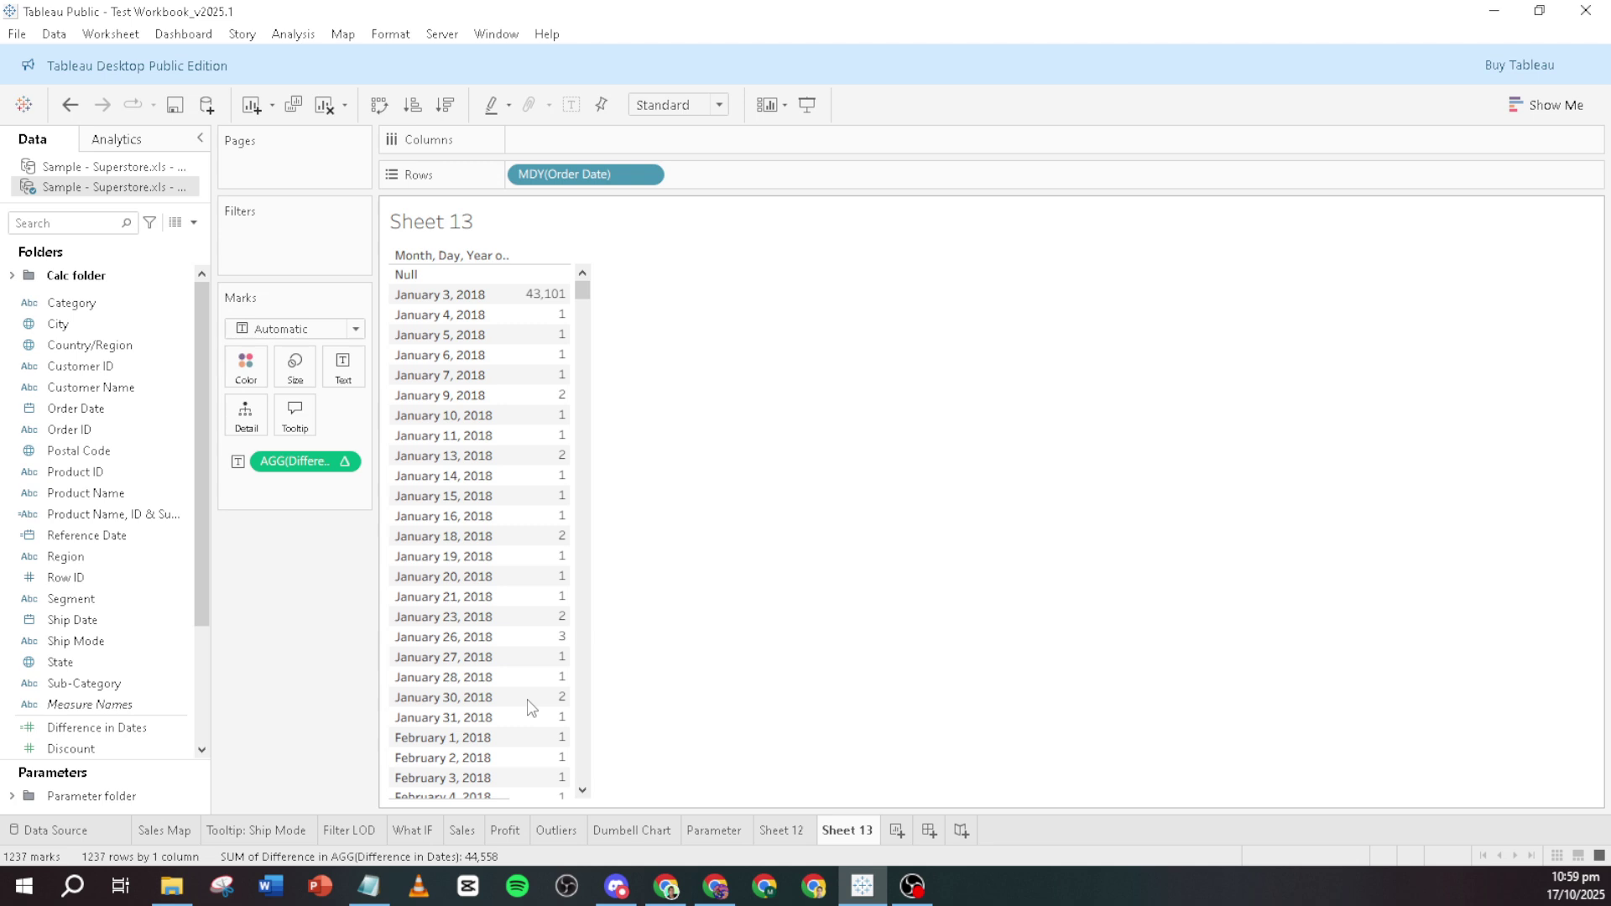
{"action": "left_click", "coordinate": [77, 411]}
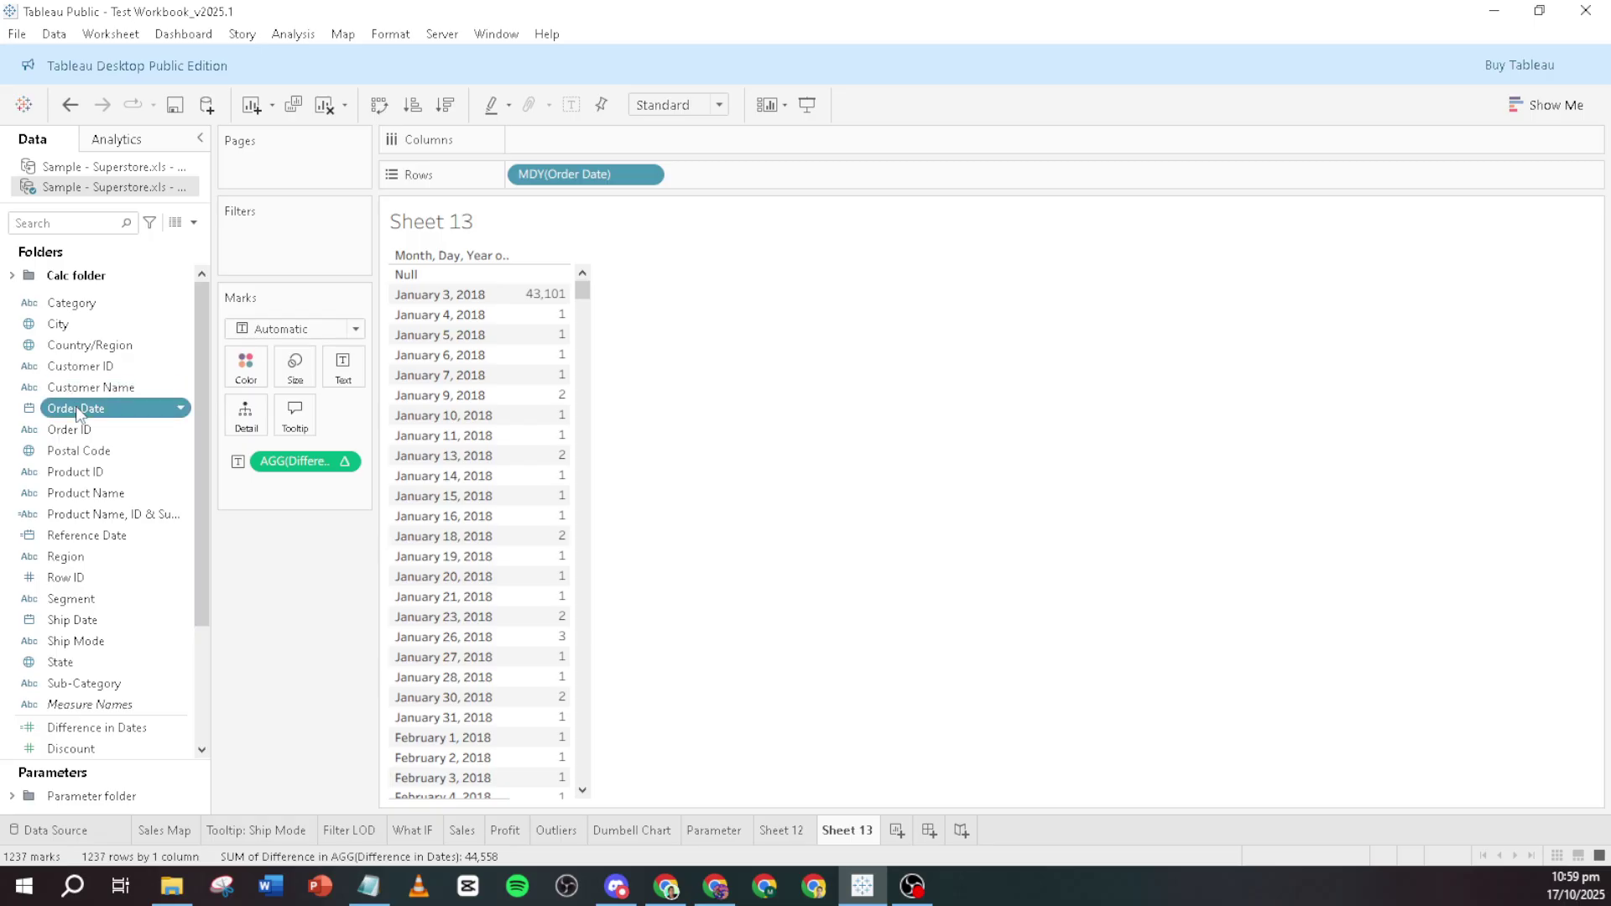
{"action": "left_click", "coordinate": [77, 411]}
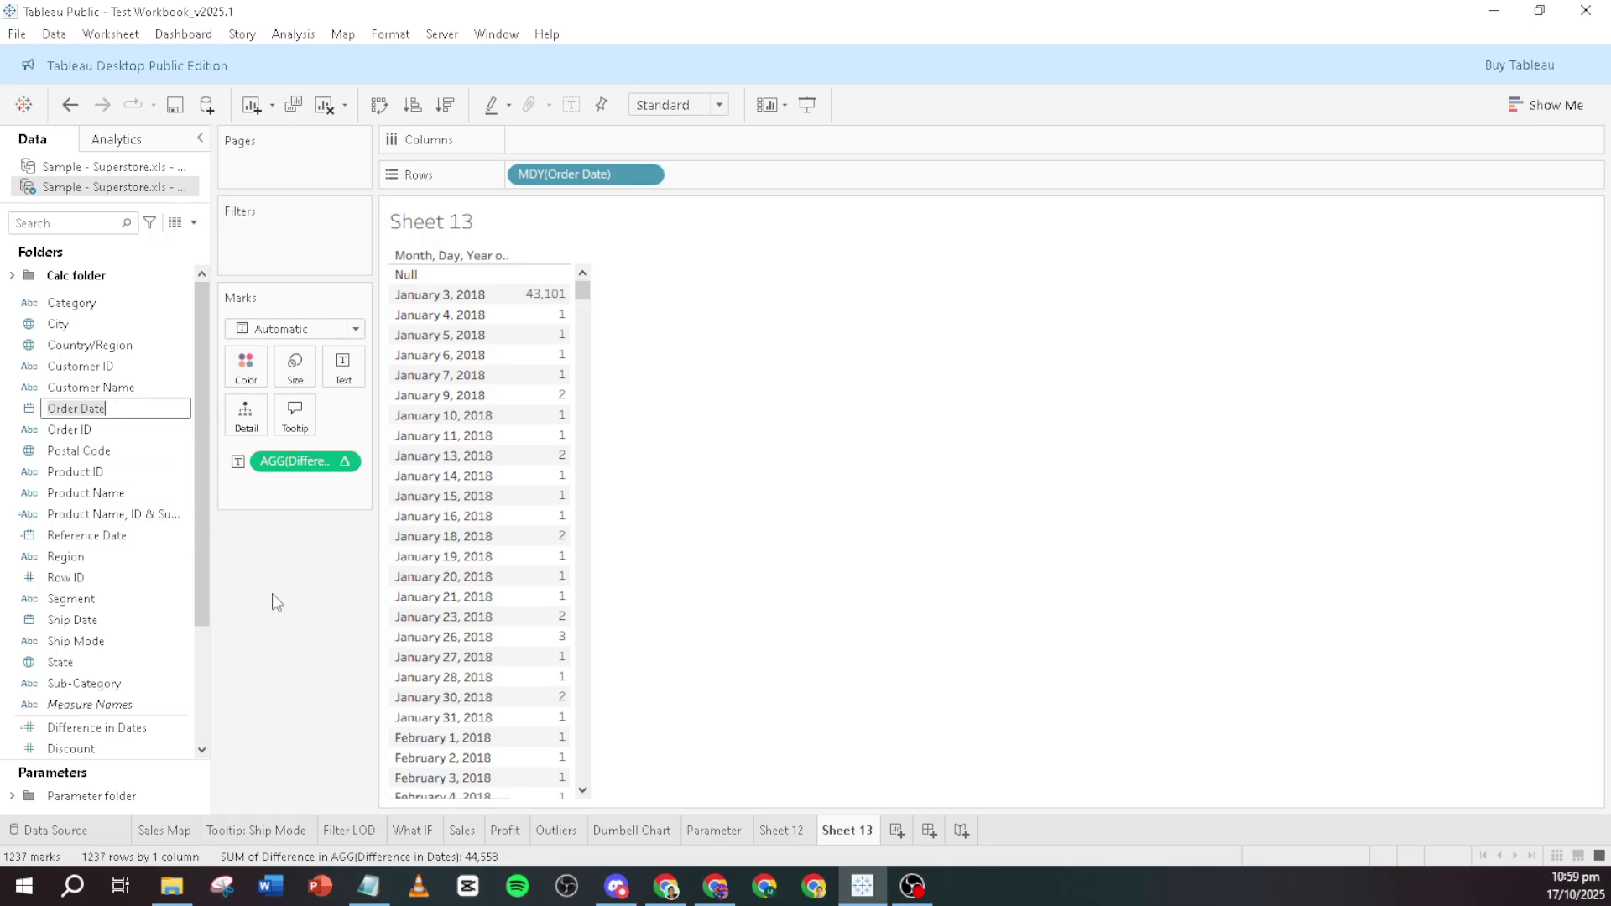
{"action": "key", "text": "Return"}
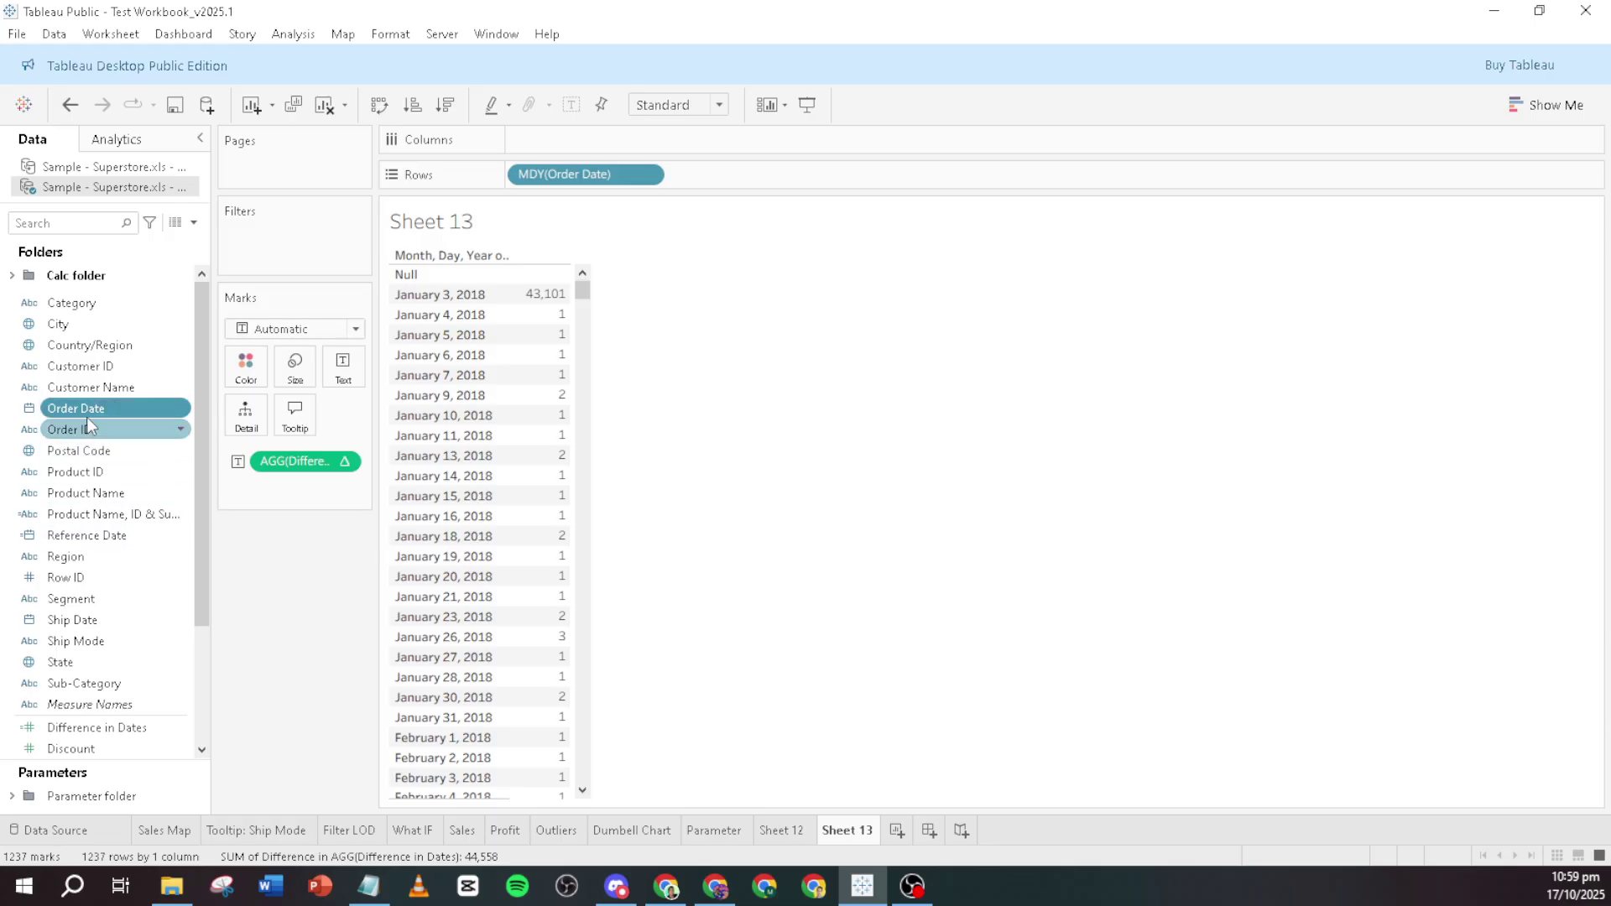
Step: Add Order Date as a filter based on Month / Day / Year and open its value settings
{"action": "left_click_drag", "start_coordinate": [85, 404], "coordinate": [262, 238]}
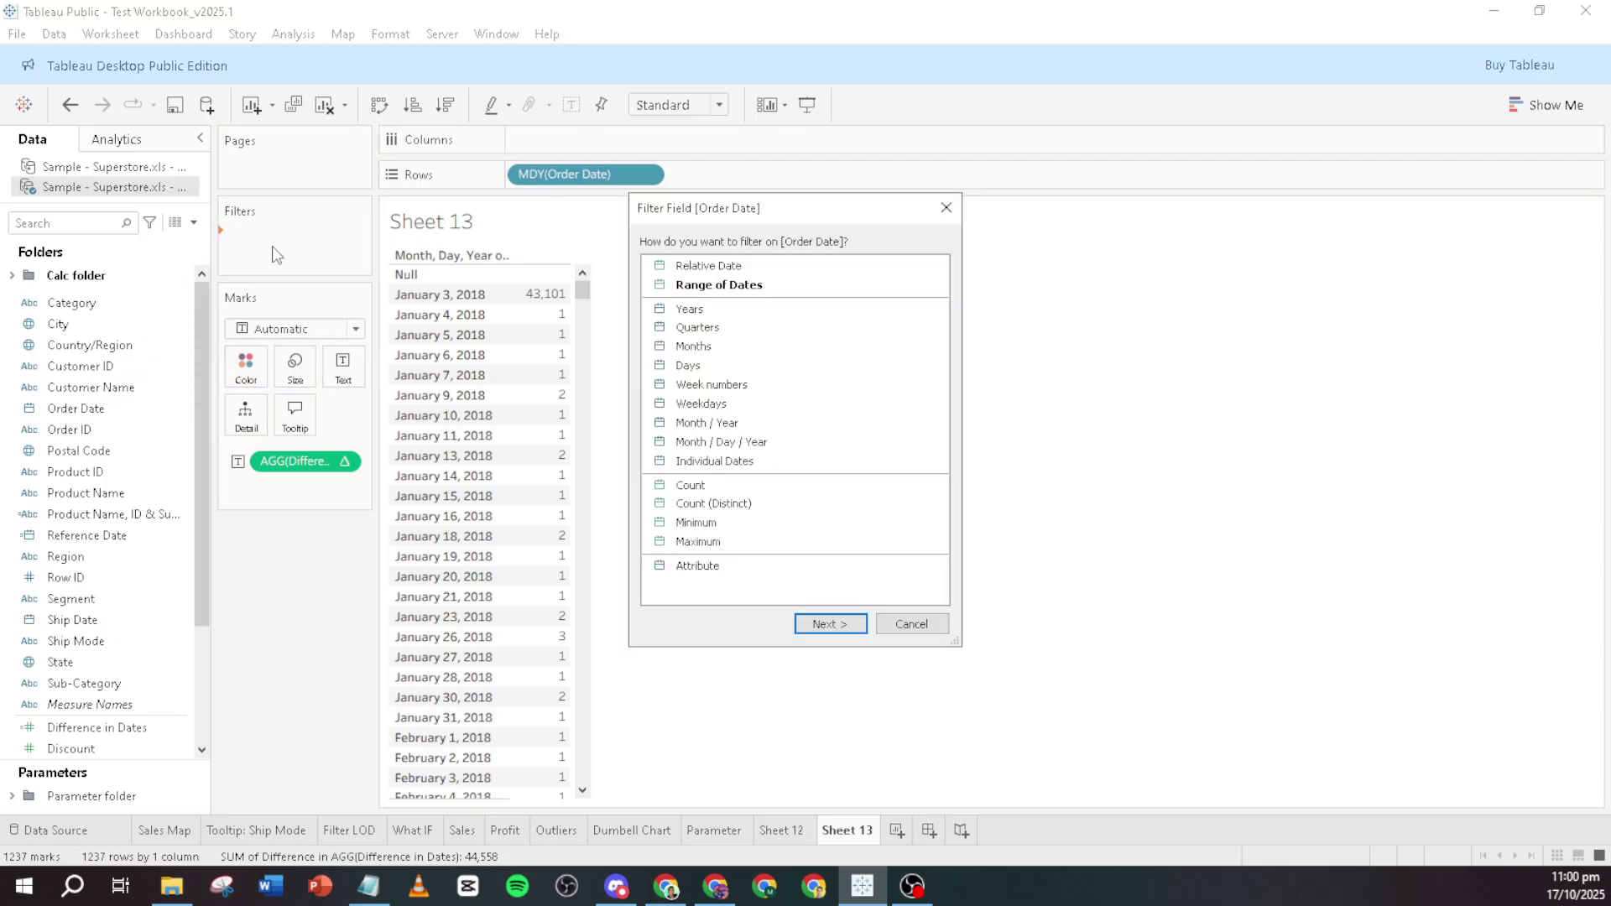
{"action": "left_click", "coordinate": [719, 310]}
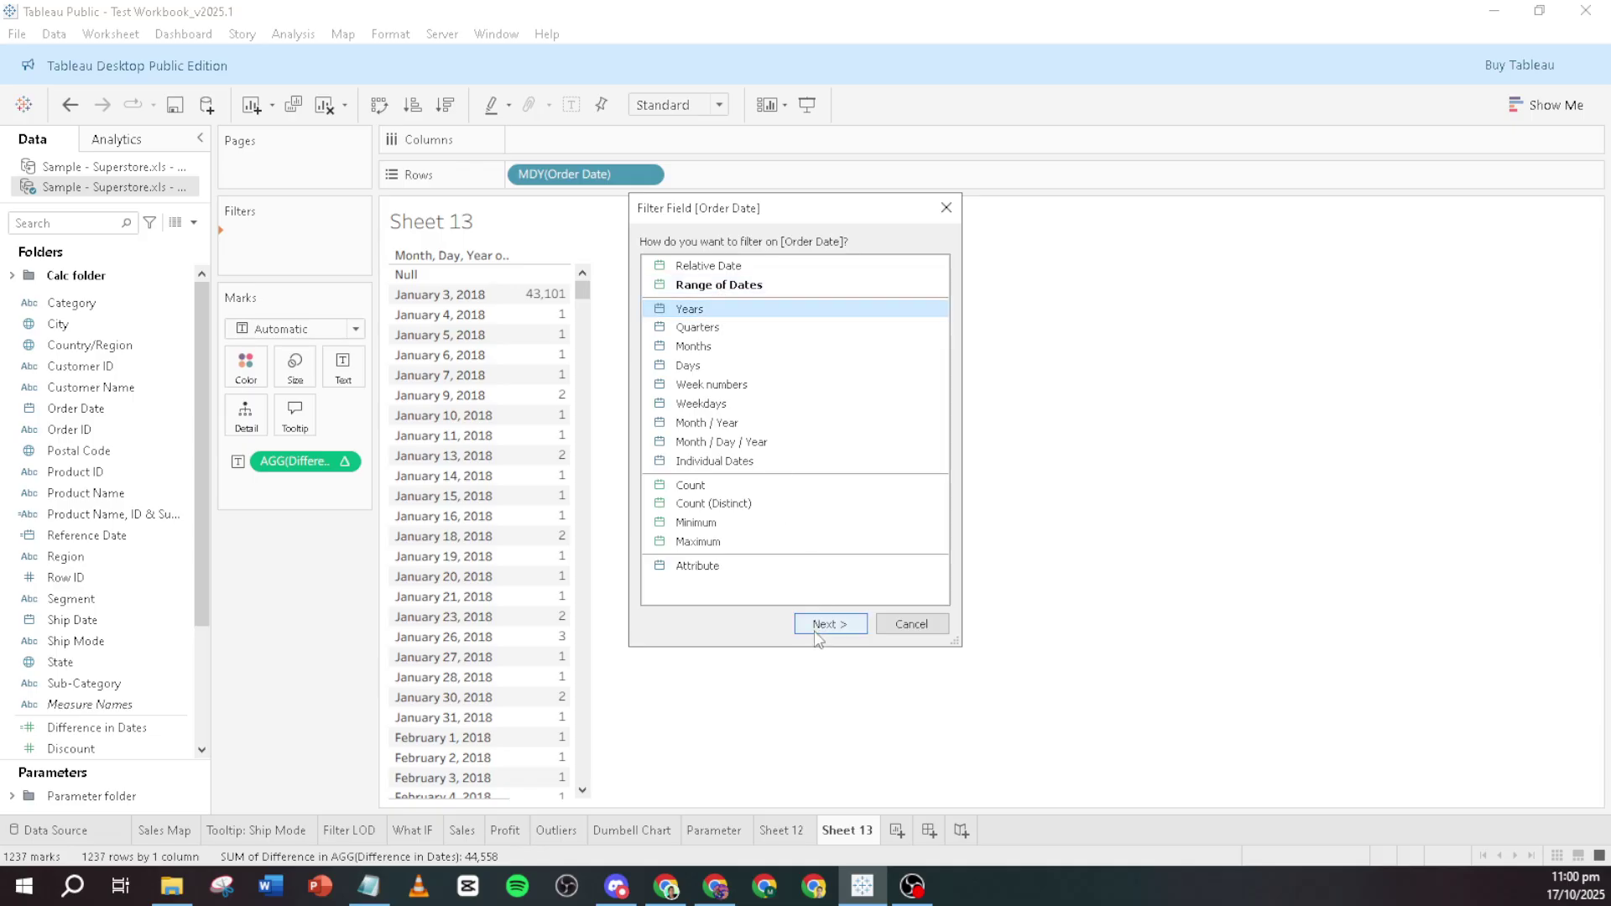
{"action": "left_click", "coordinate": [778, 444]}
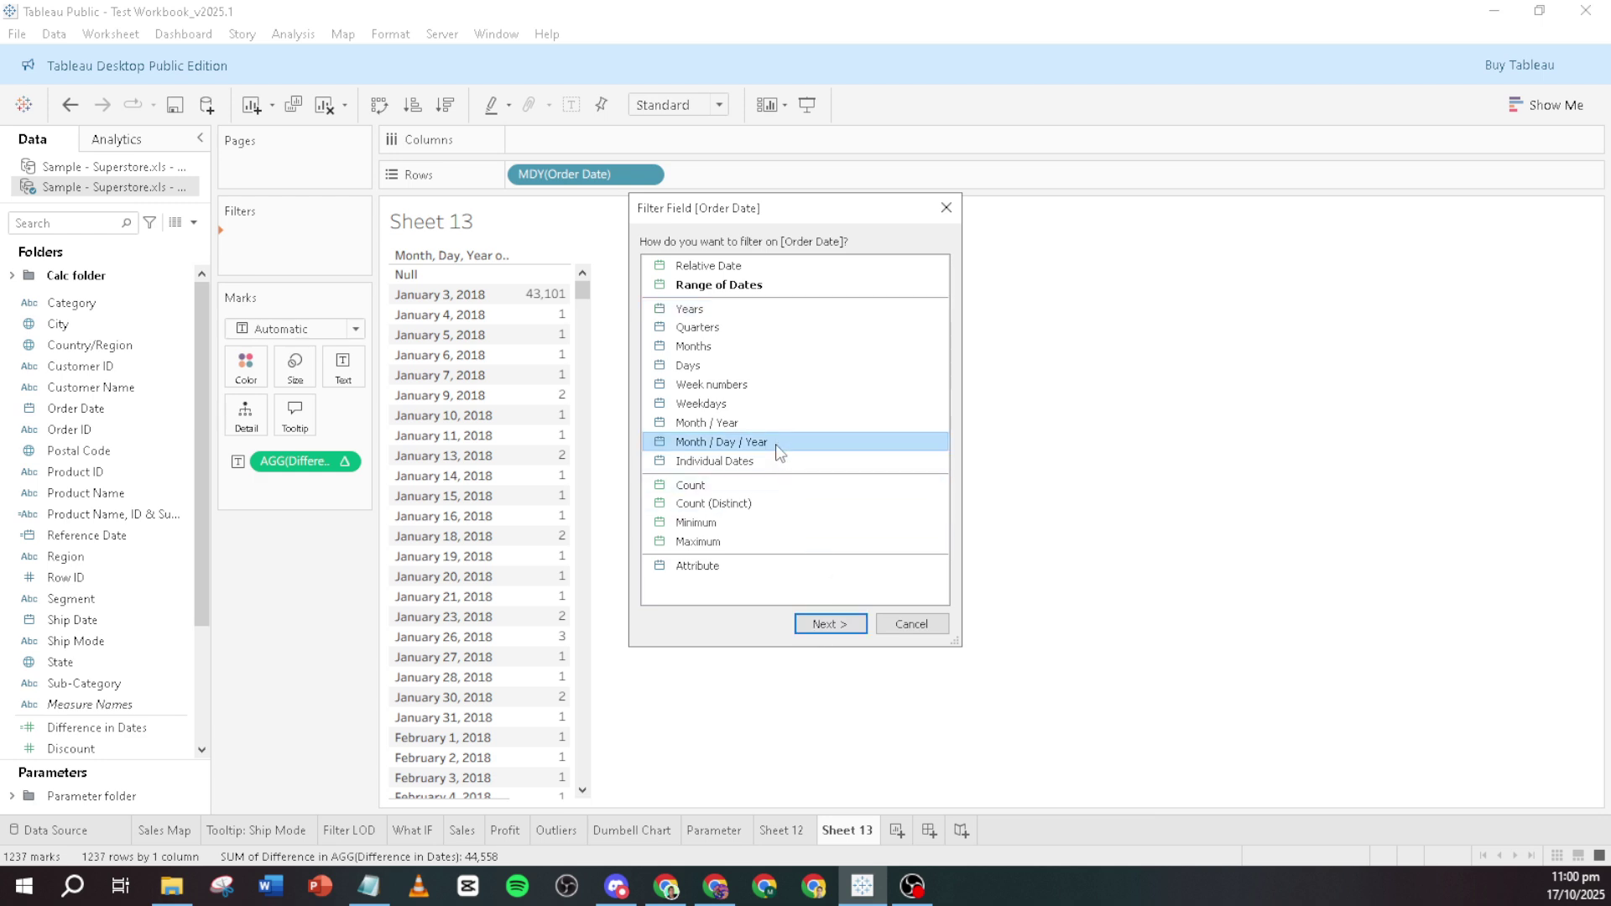
{"action": "left_click", "coordinate": [821, 625]}
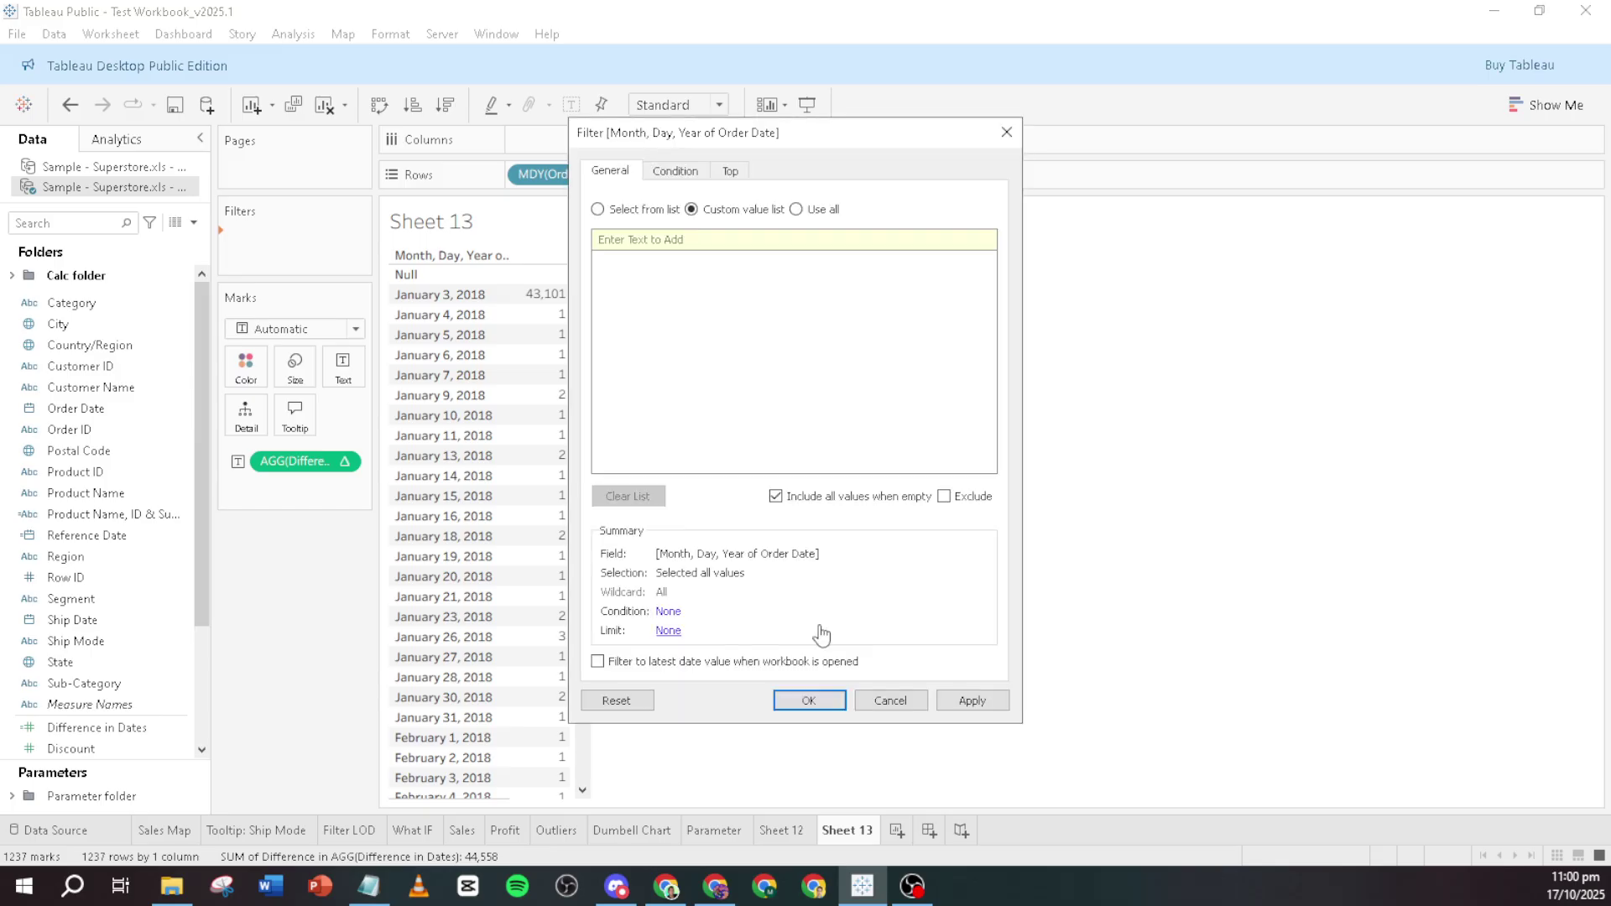